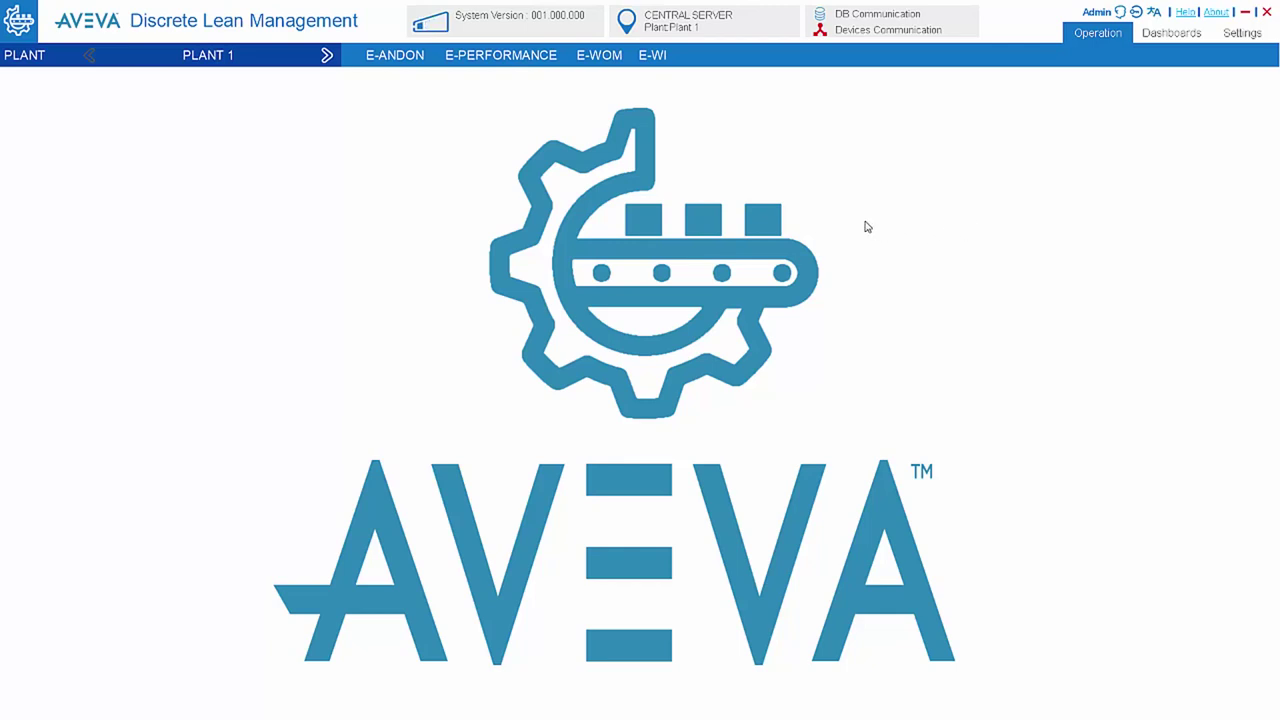
- Review the allocated and not-allocated orders in the E-WOM master view, line AL 12's allocated orders, and the quality view
{"action": "left_click", "coordinate": [603, 57]}
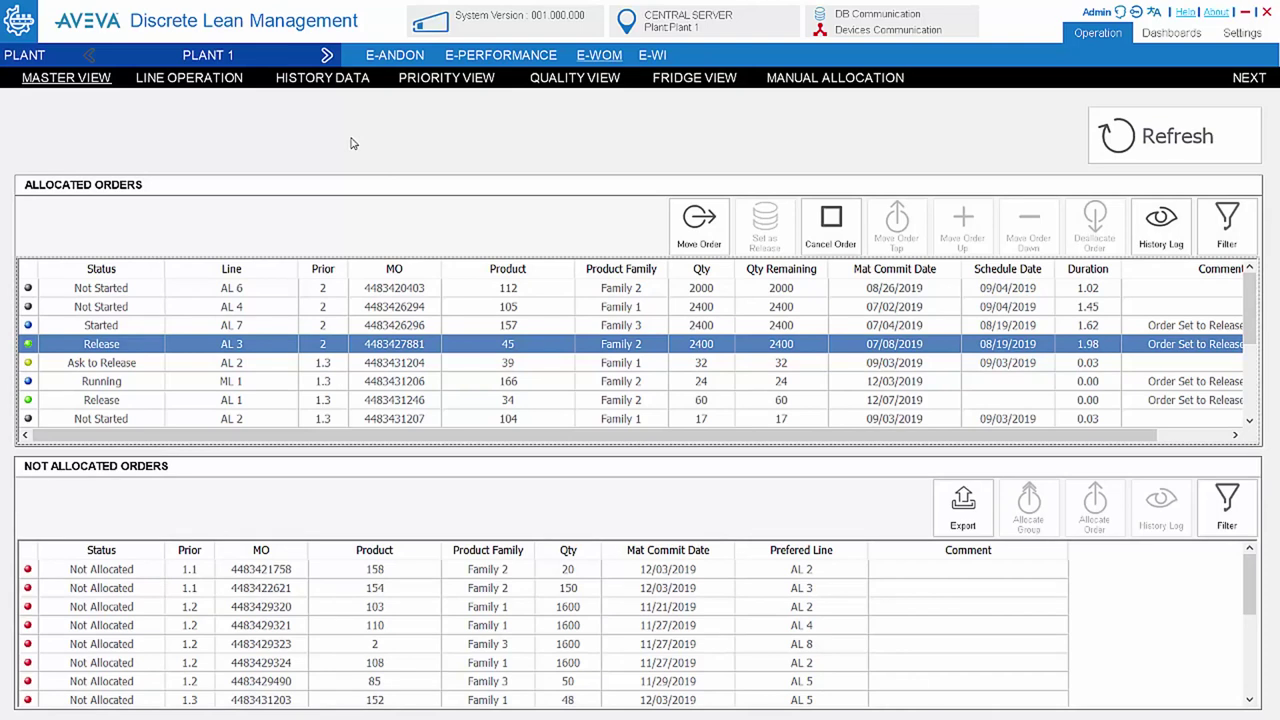
{"action": "left_click", "coordinate": [400, 326]}
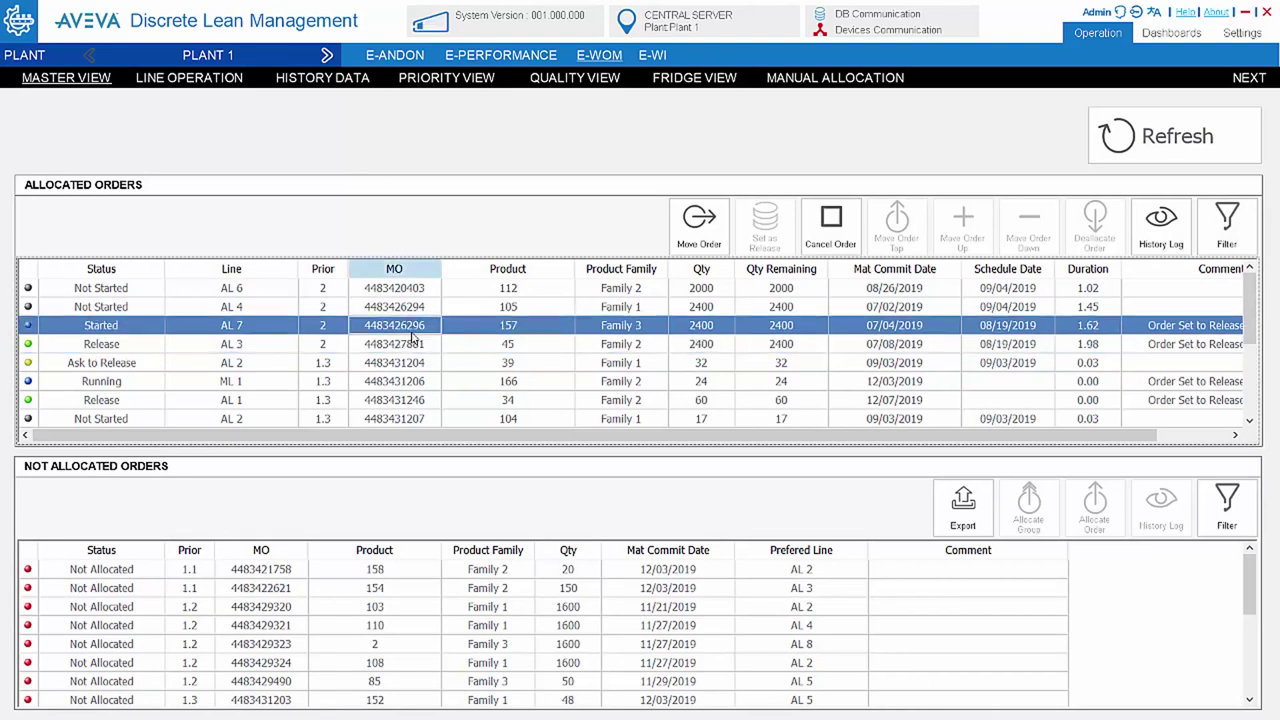
{"action": "left_click", "coordinate": [401, 364]}
{"action": "left_click", "coordinate": [369, 612]}
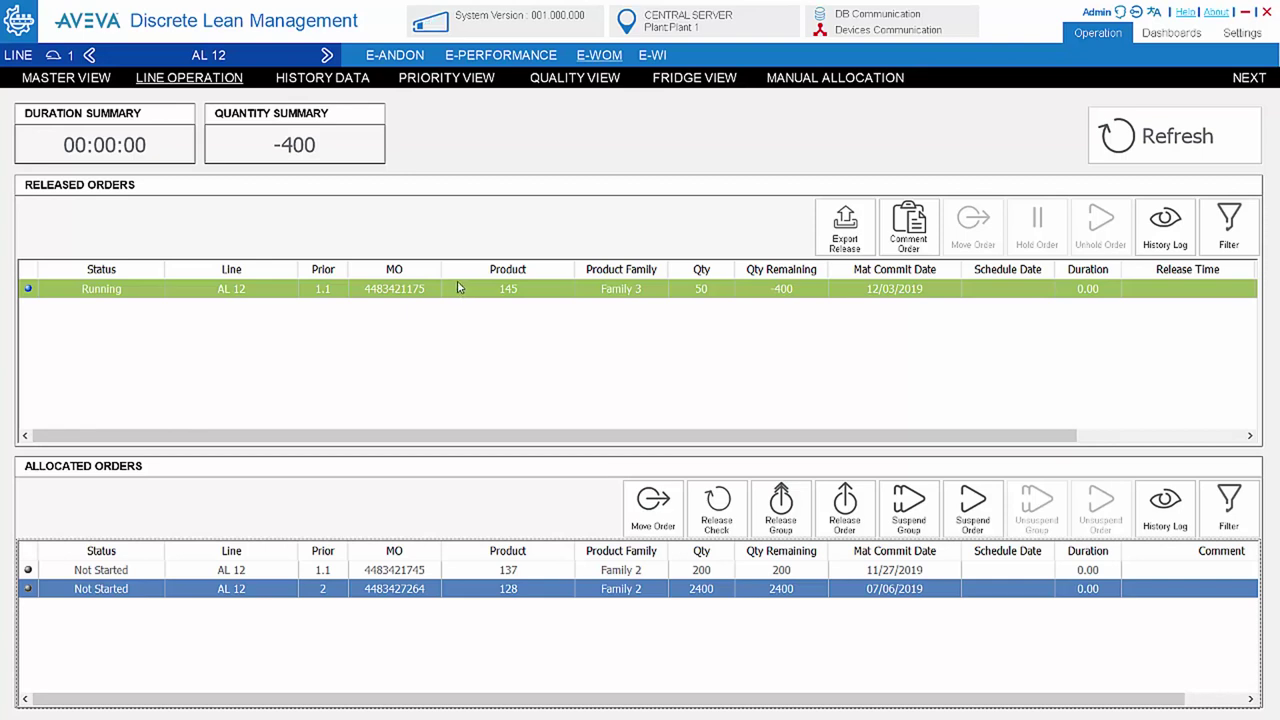
{"action": "left_click", "coordinate": [343, 572]}
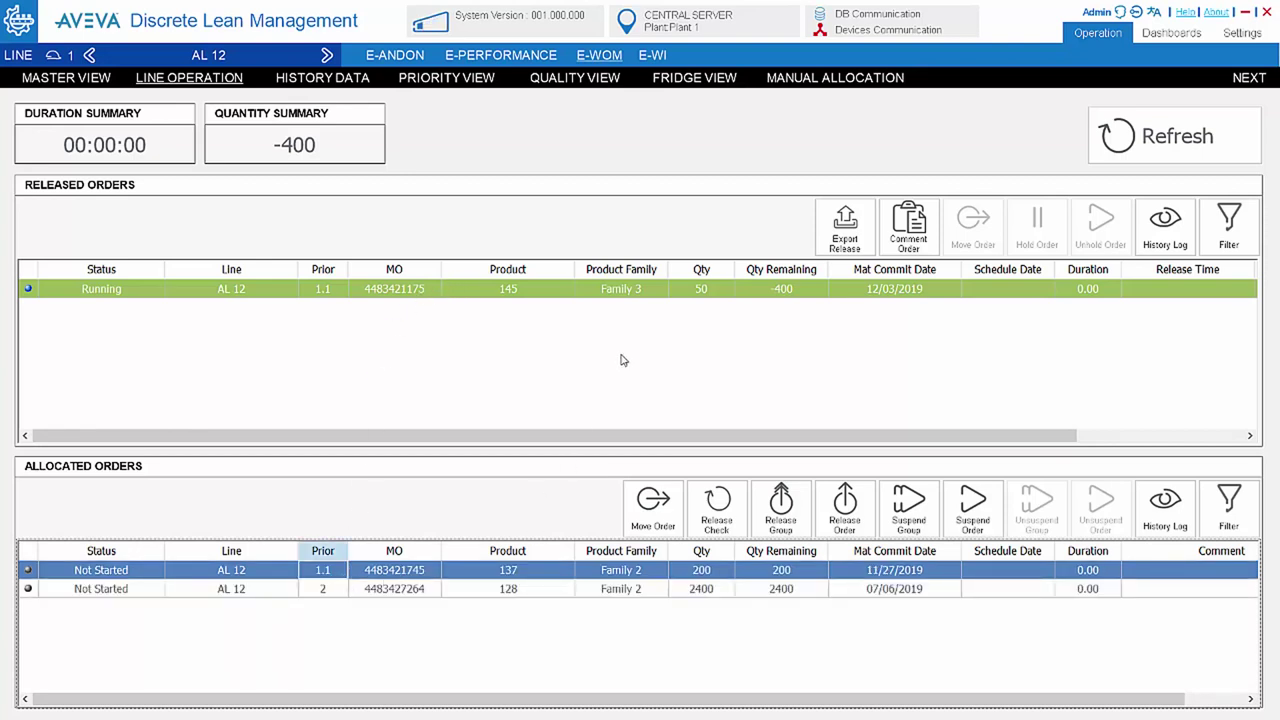
{"action": "left_click", "coordinate": [592, 80]}
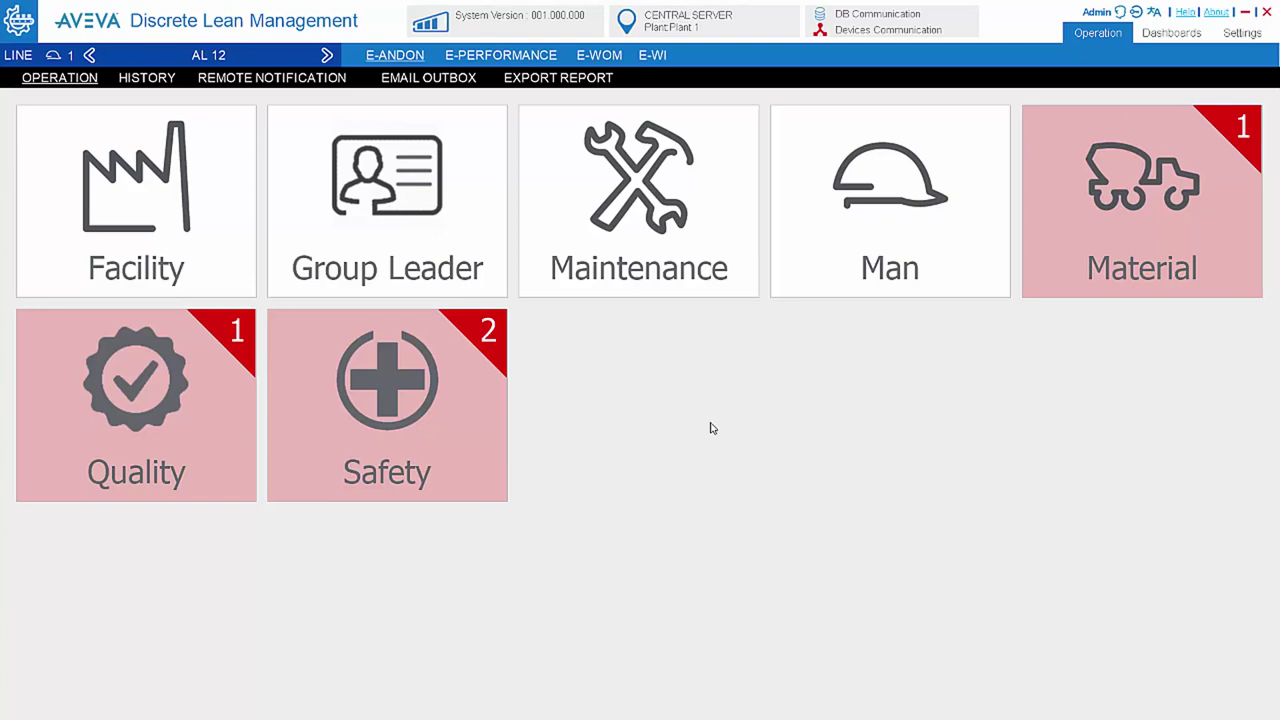
- Report a Maintenance andon for a Robot Issue at Plant 1\Area 4\AL 12\WS 25 with the comment "Robot haywire"
{"action": "left_click", "coordinate": [634, 218]}
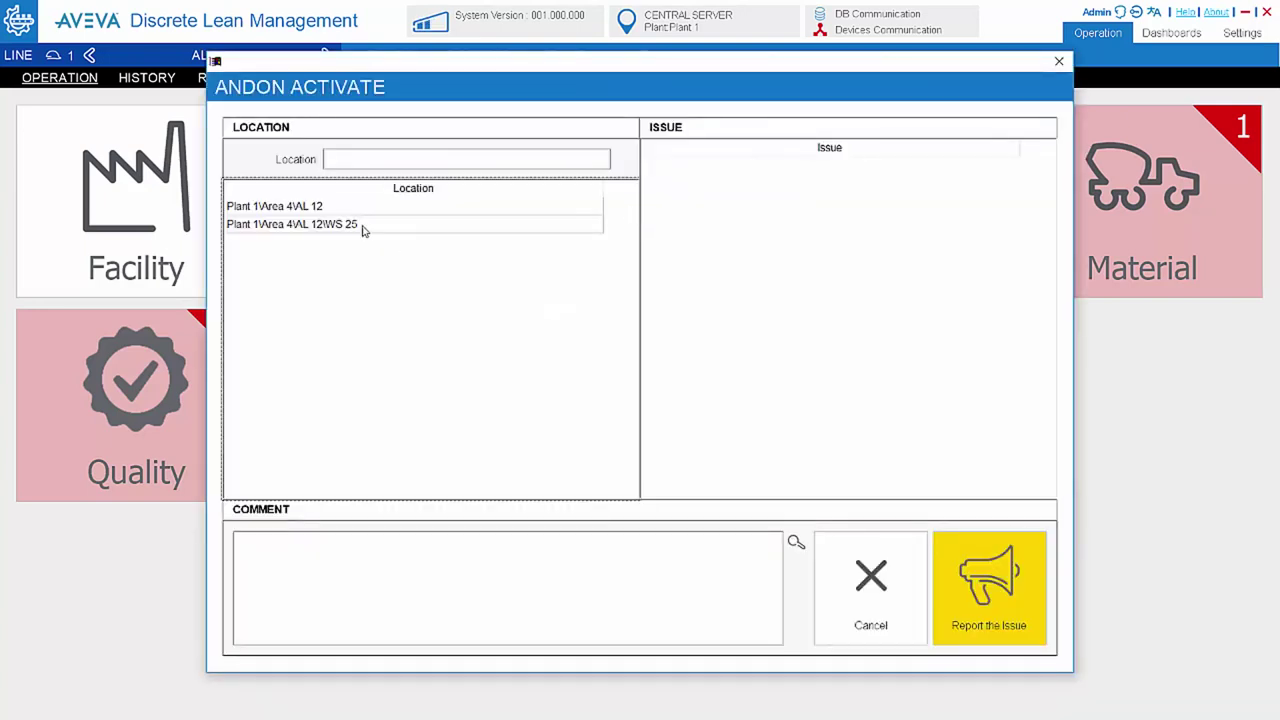
{"action": "left_click", "coordinate": [363, 224]}
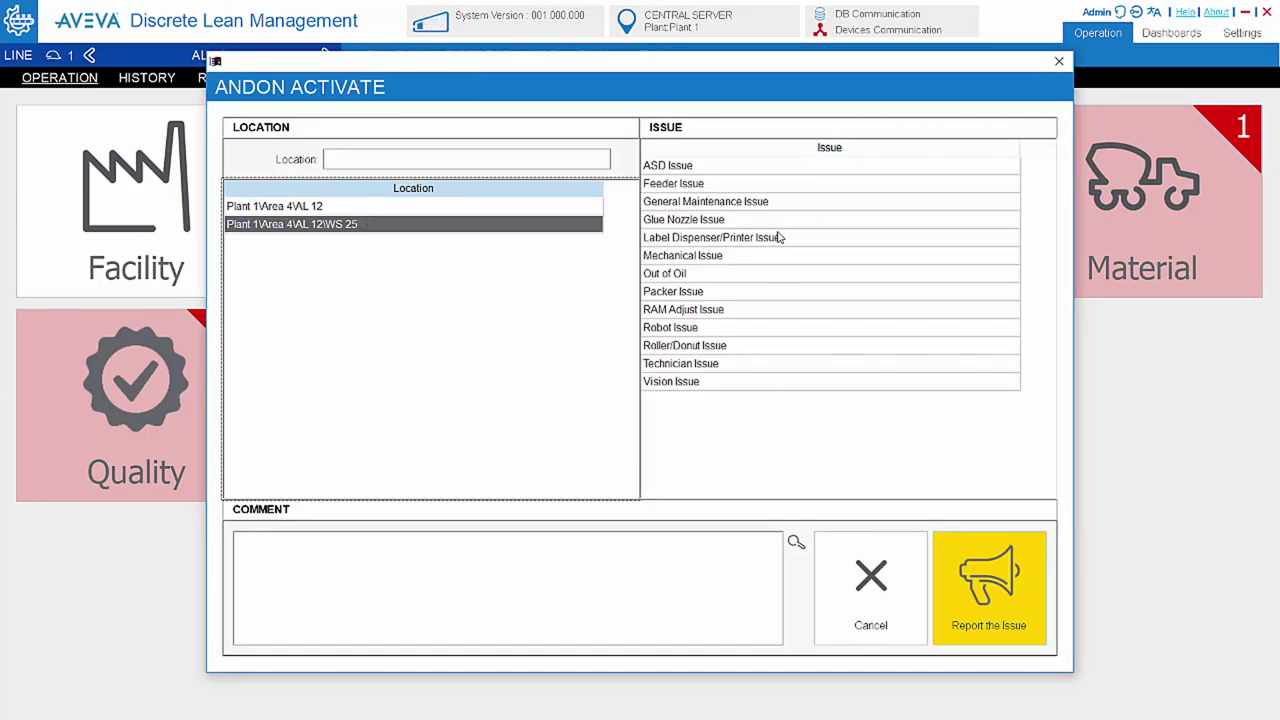
{"action": "left_click", "coordinate": [794, 332]}
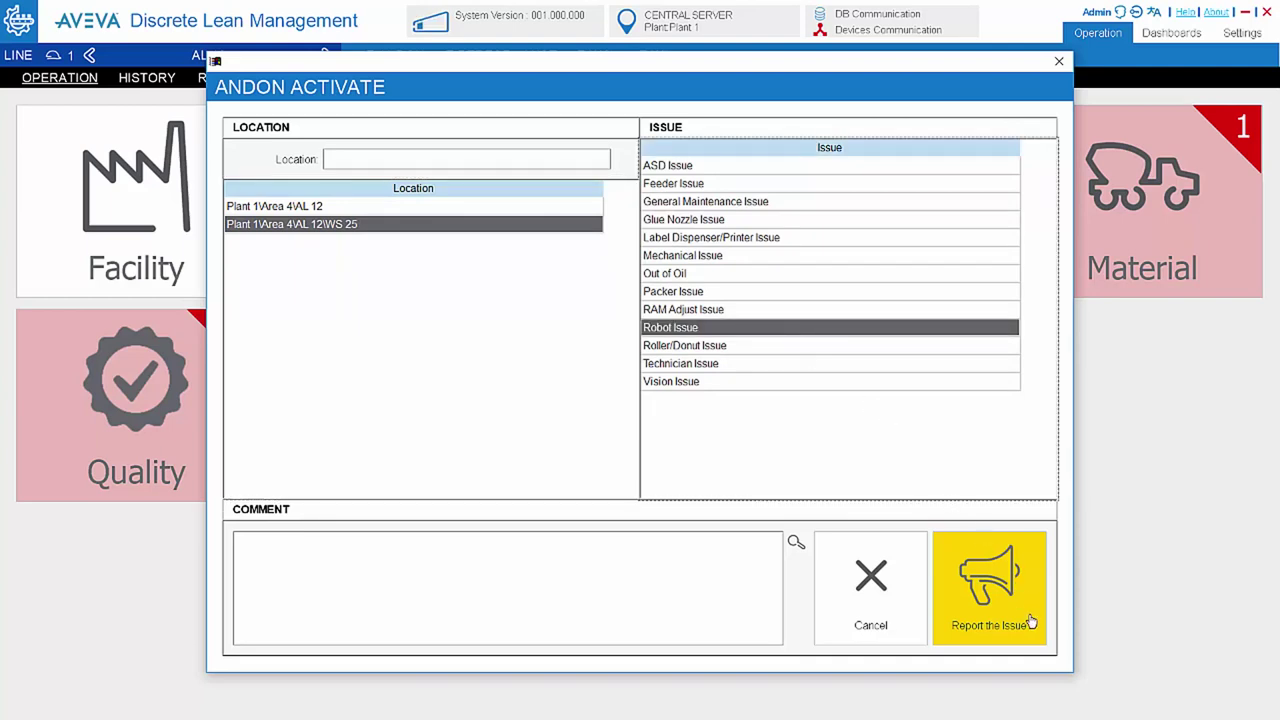
{"action": "left_click", "coordinate": [697, 601]}
{"action": "type", "text": "Ro"}
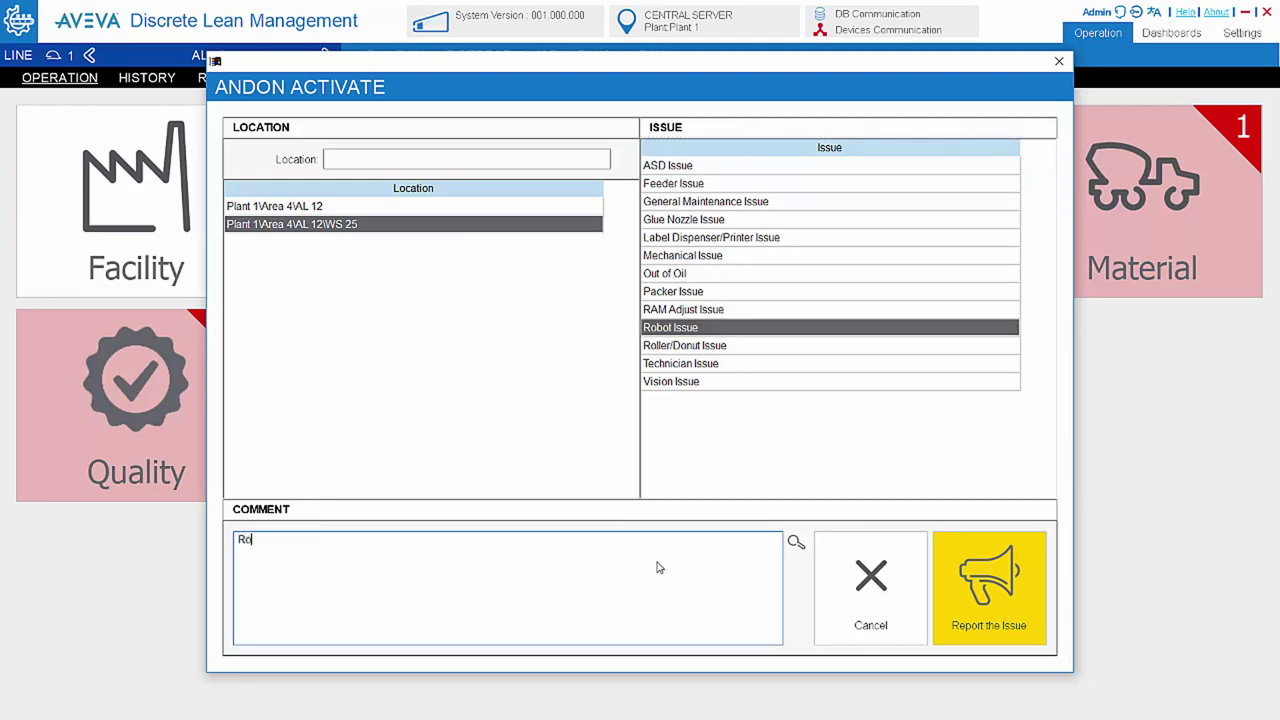
{"action": "type", "text": "bot haywire"}
{"action": "left_click", "coordinate": [990, 580]}
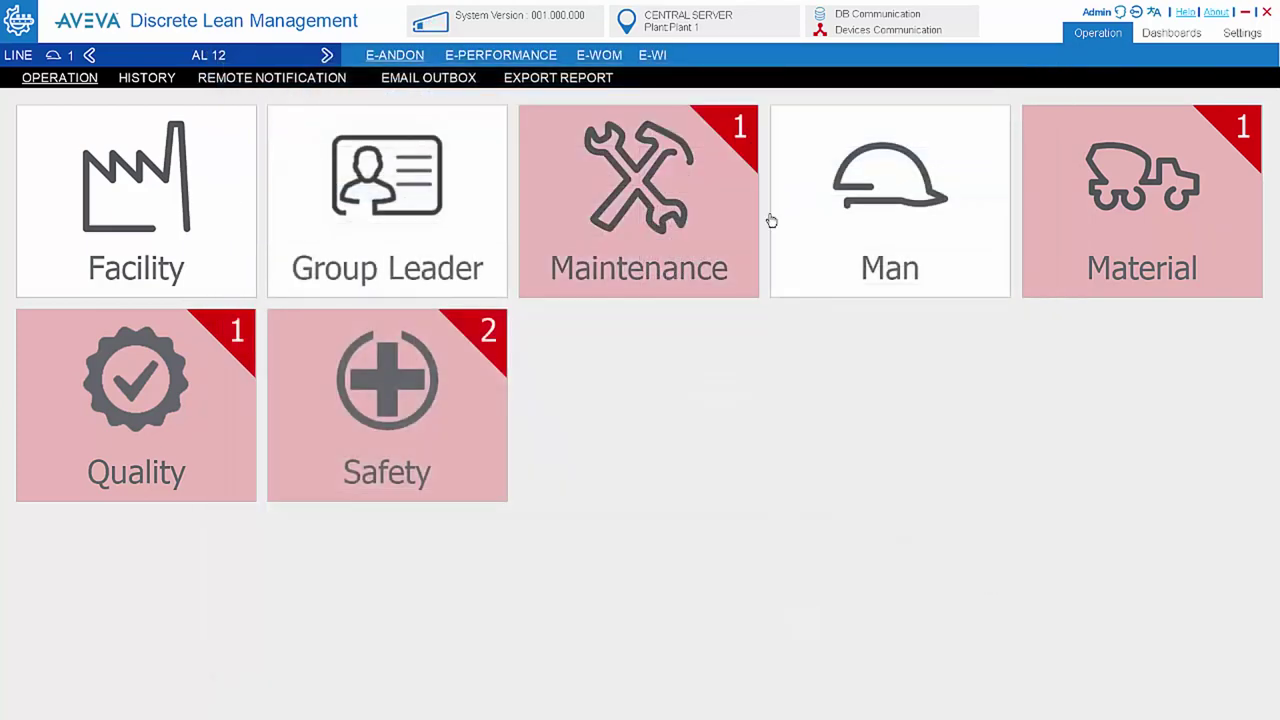
- Acknowledge the active Maintenance issue with the comment "I have reached the line" and enter the ID card number
{"action": "left_click", "coordinate": [744, 140]}
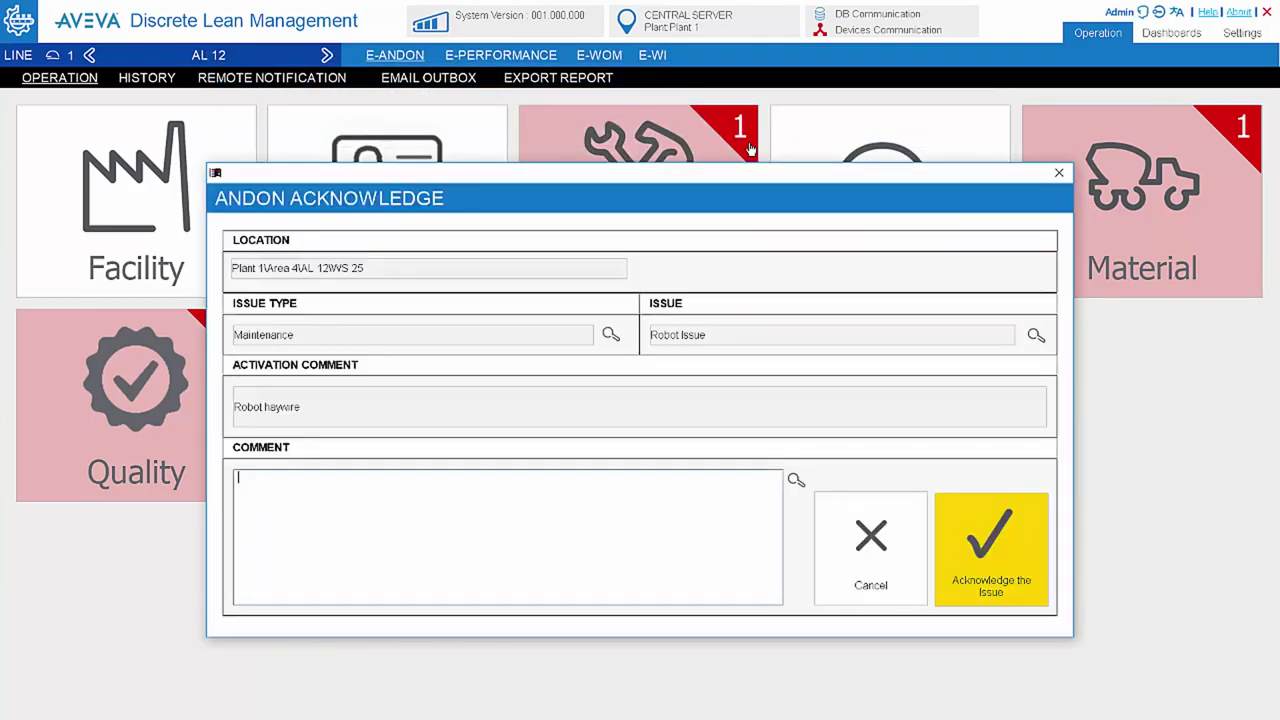
{"action": "left_click", "coordinate": [529, 514]}
{"action": "type", "text": "I hav"}
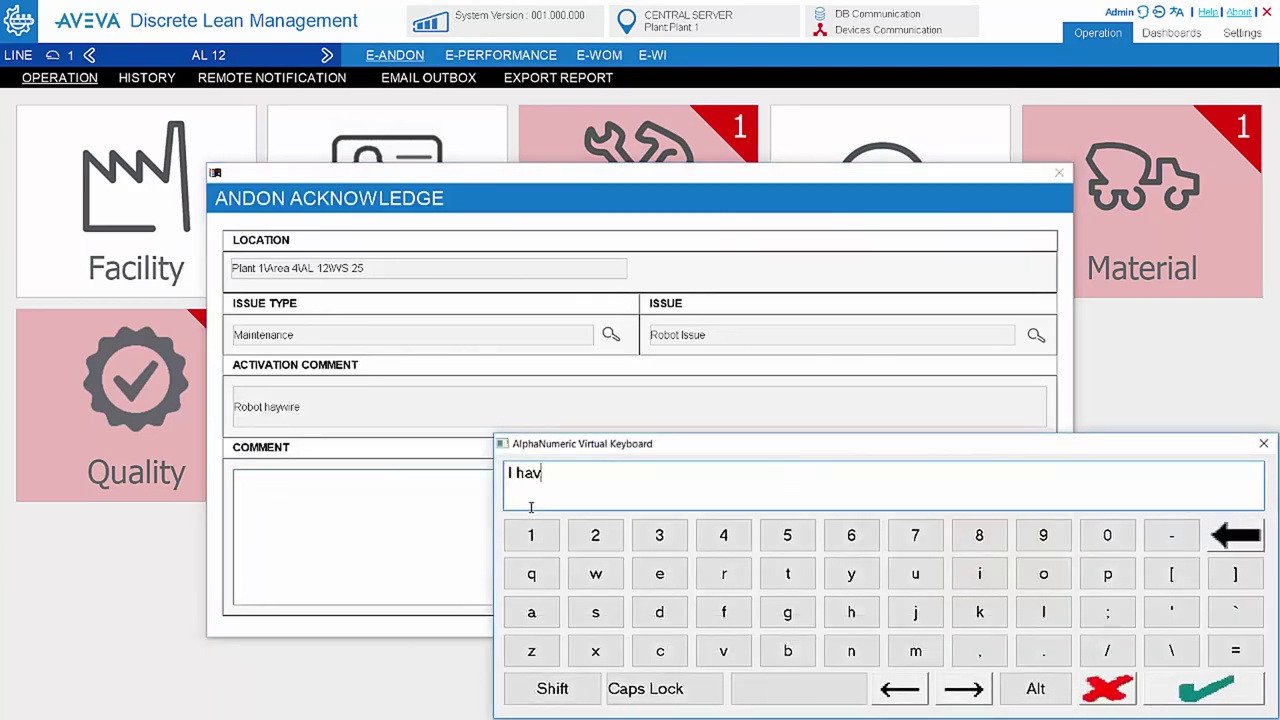
{"action": "type", "text": "e reached t"}
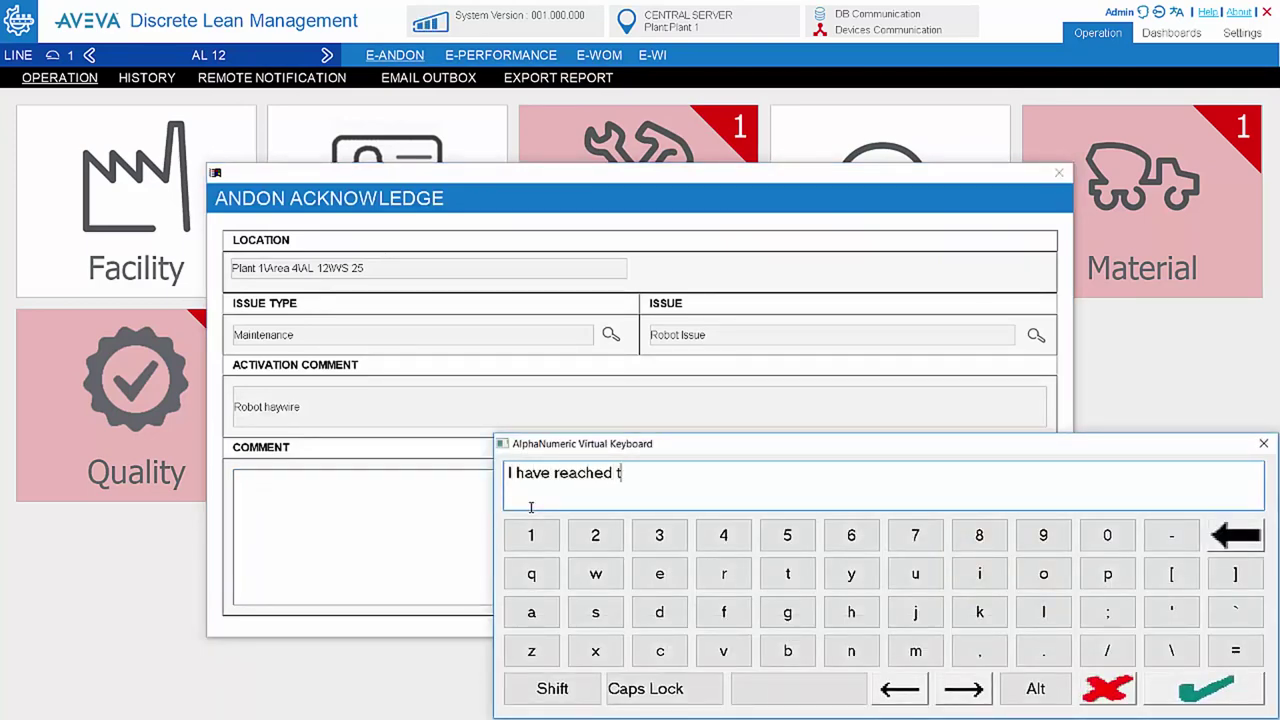
{"action": "type", "text": "he line"}
{"action": "key", "text": "Return"}
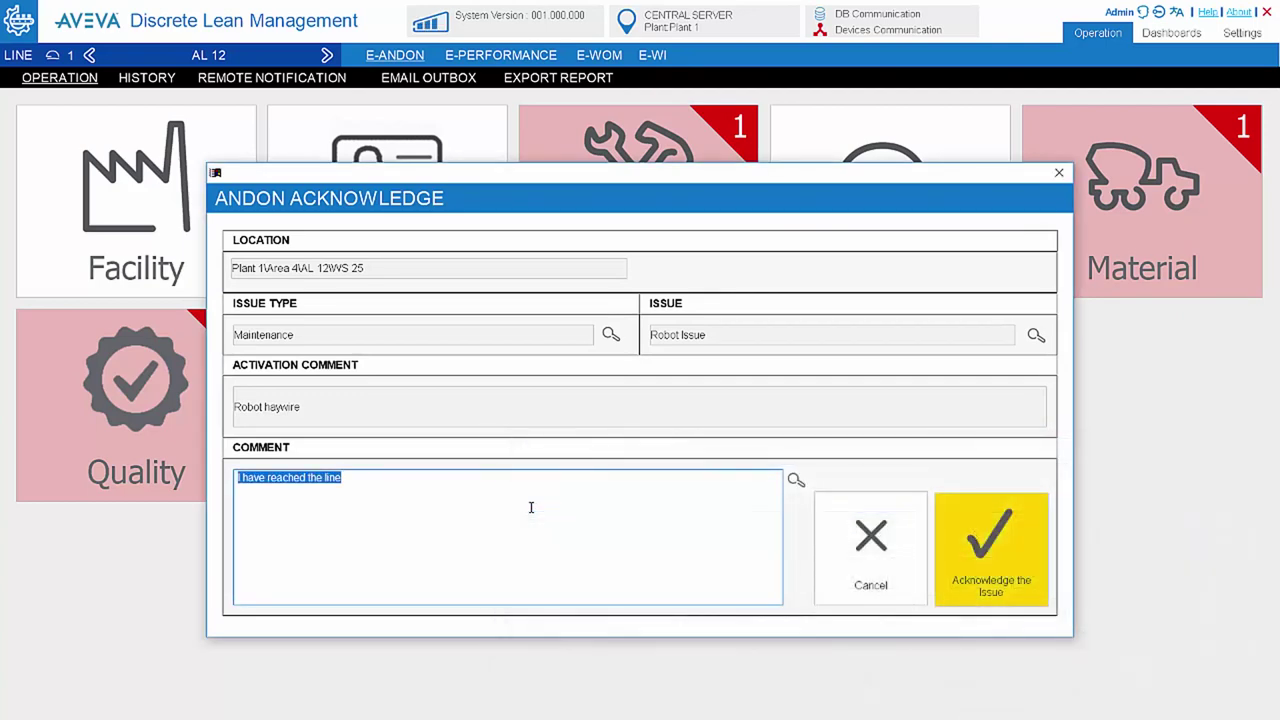
{"action": "left_click", "coordinate": [973, 553]}
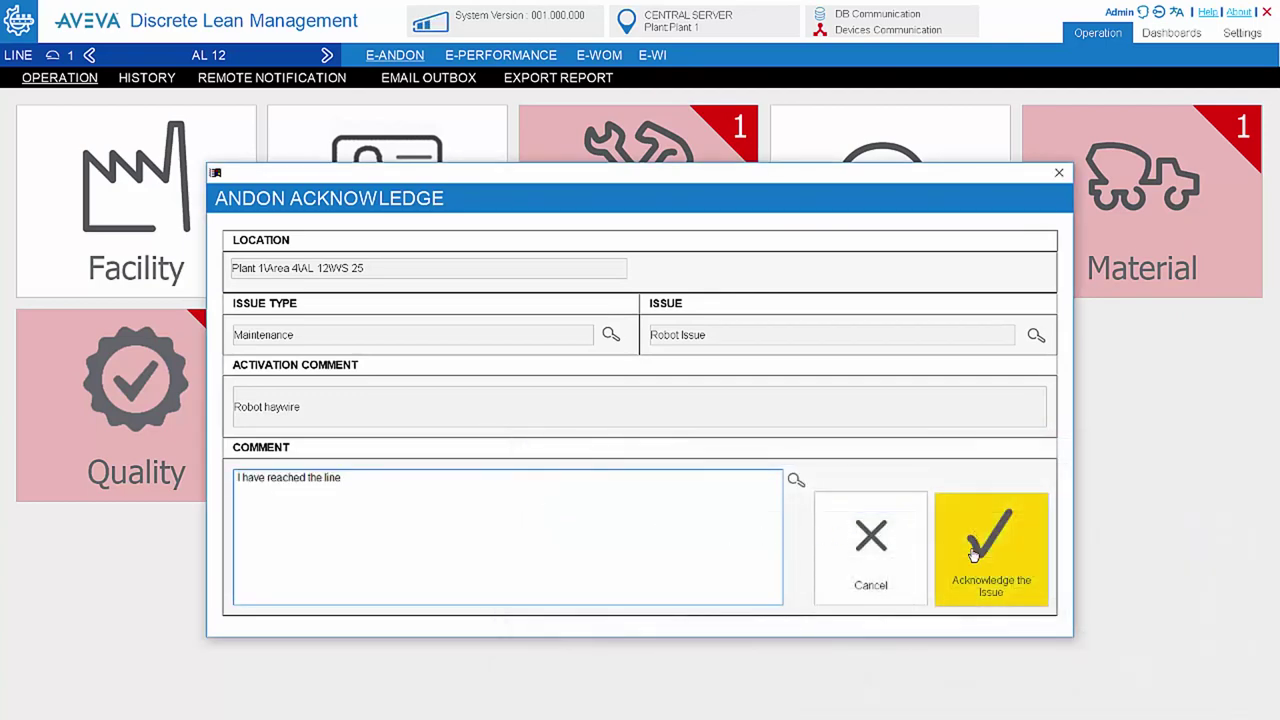
{"action": "type", "text": "12"}
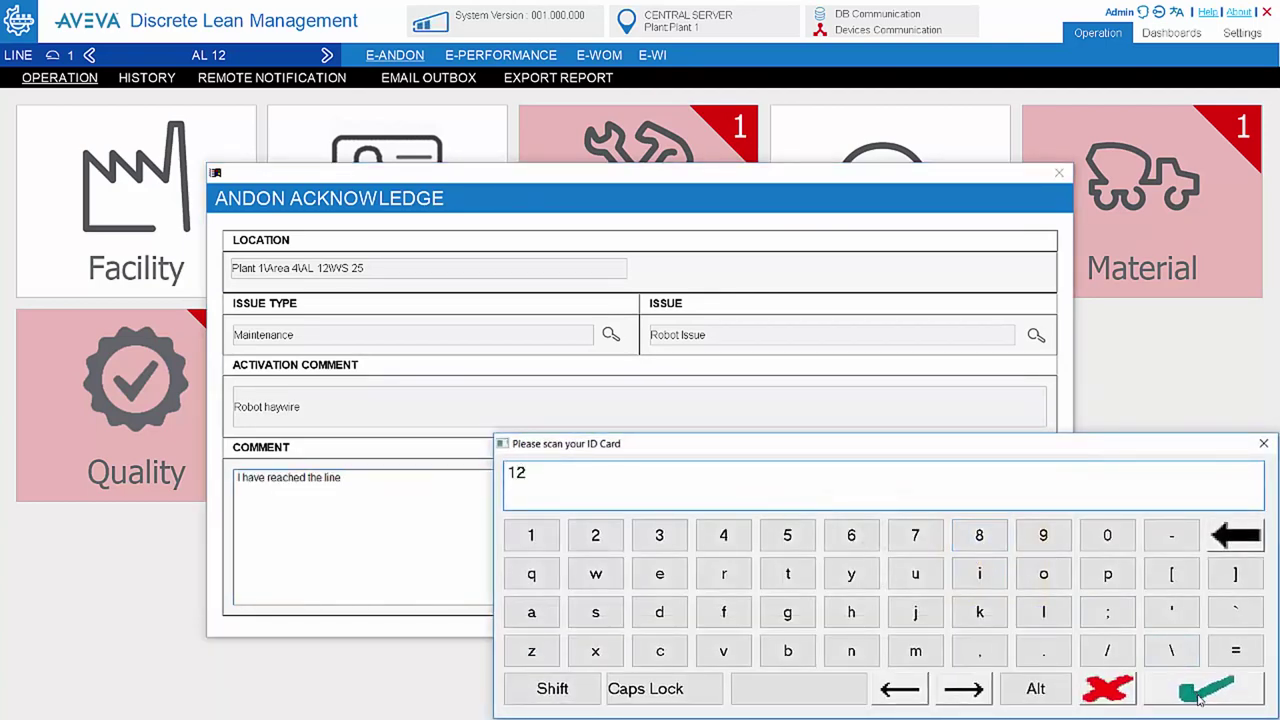
{"action": "left_click", "coordinate": [1200, 698]}
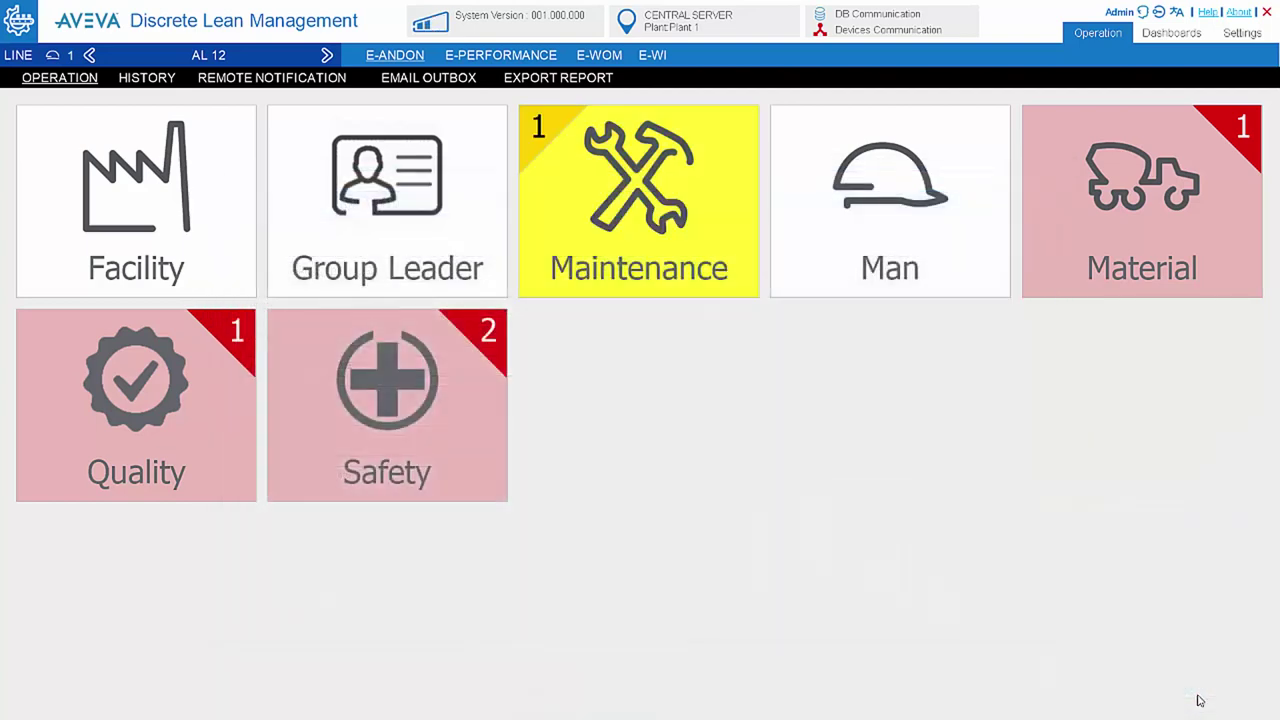
- Normalize the acknowledged Maintenance issue as fixed with the comment "Fixed" and enter the ID card number
{"action": "left_click", "coordinate": [553, 138]}
{"action": "left_click", "coordinate": [456, 442]}
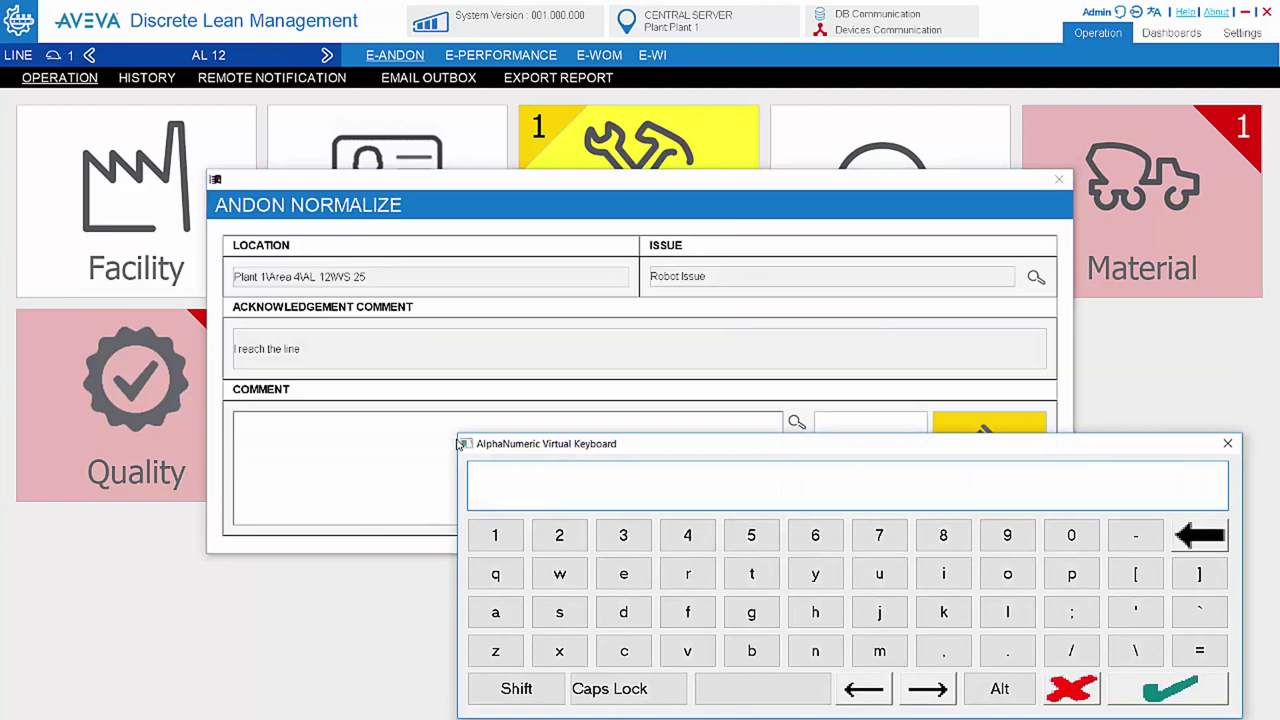
{"action": "type", "text": "Fixed"}
{"action": "left_click", "coordinate": [1128, 686]}
{"action": "left_click", "coordinate": [972, 489]}
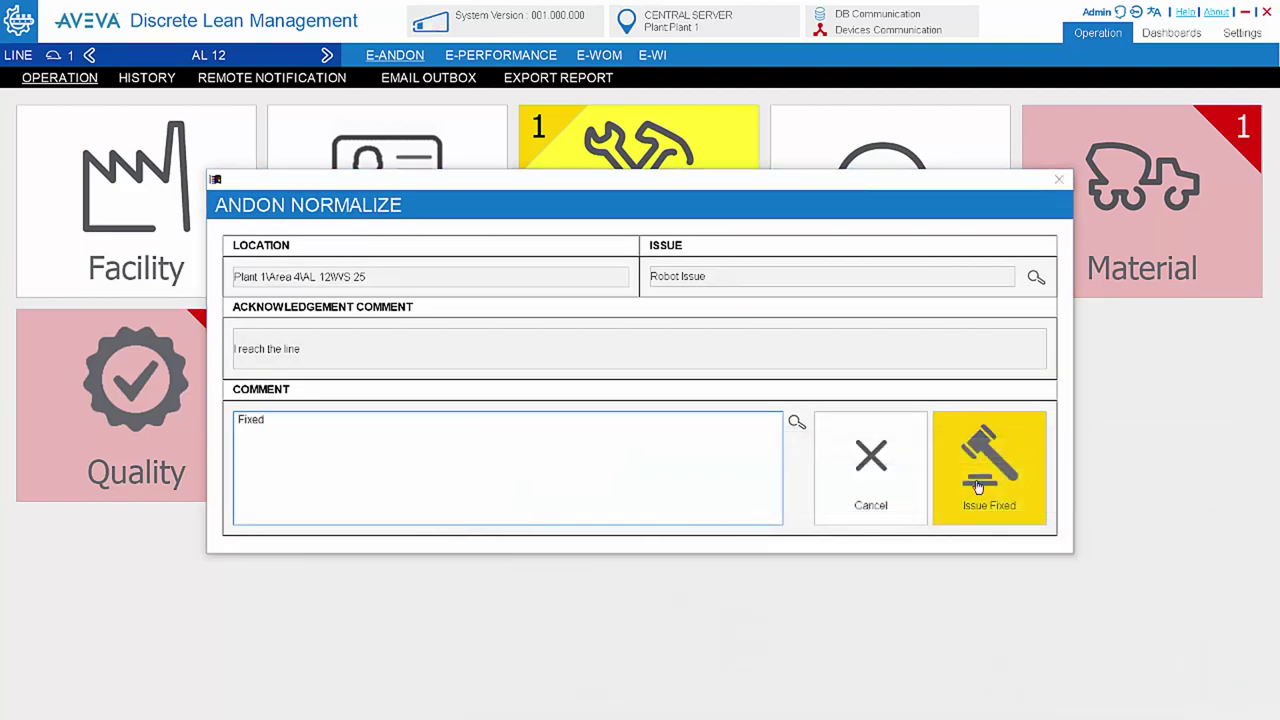
{"action": "type", "text": "12"}
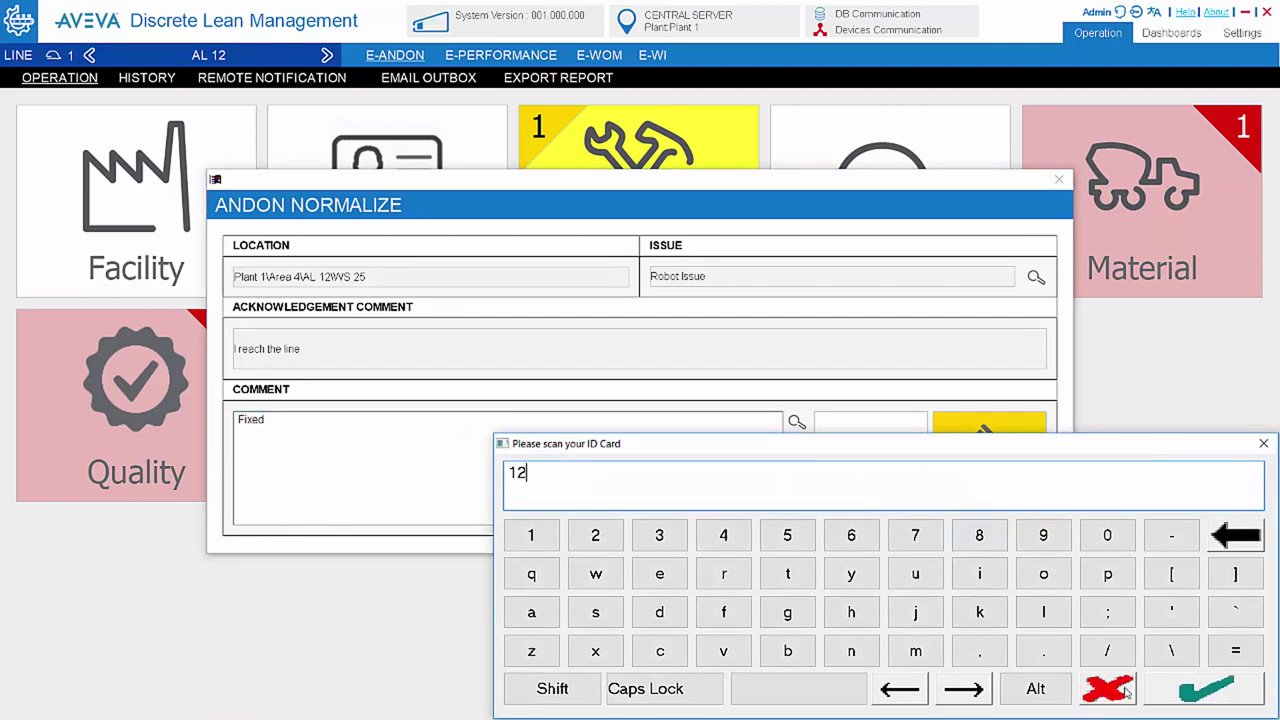
{"action": "left_click", "coordinate": [1210, 690]}
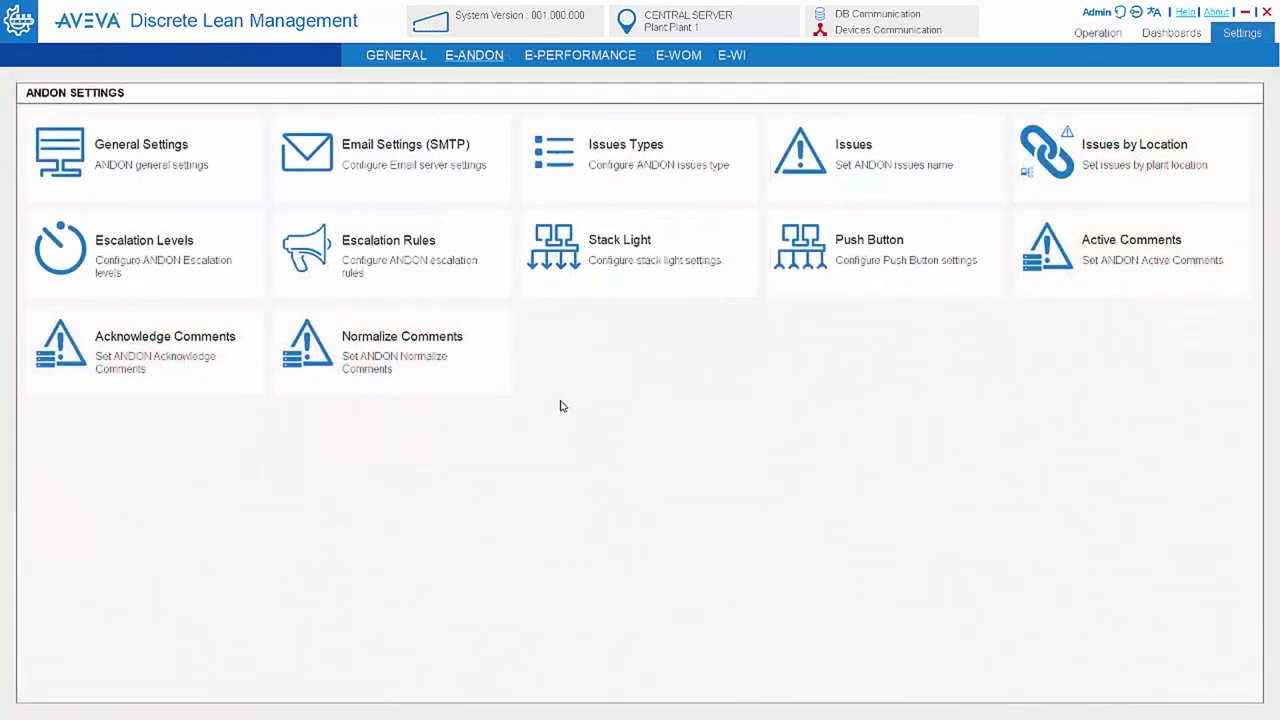
- Look at the configured escalation levels and the escalation rules in the ANDON settings
{"action": "left_click", "coordinate": [165, 252]}
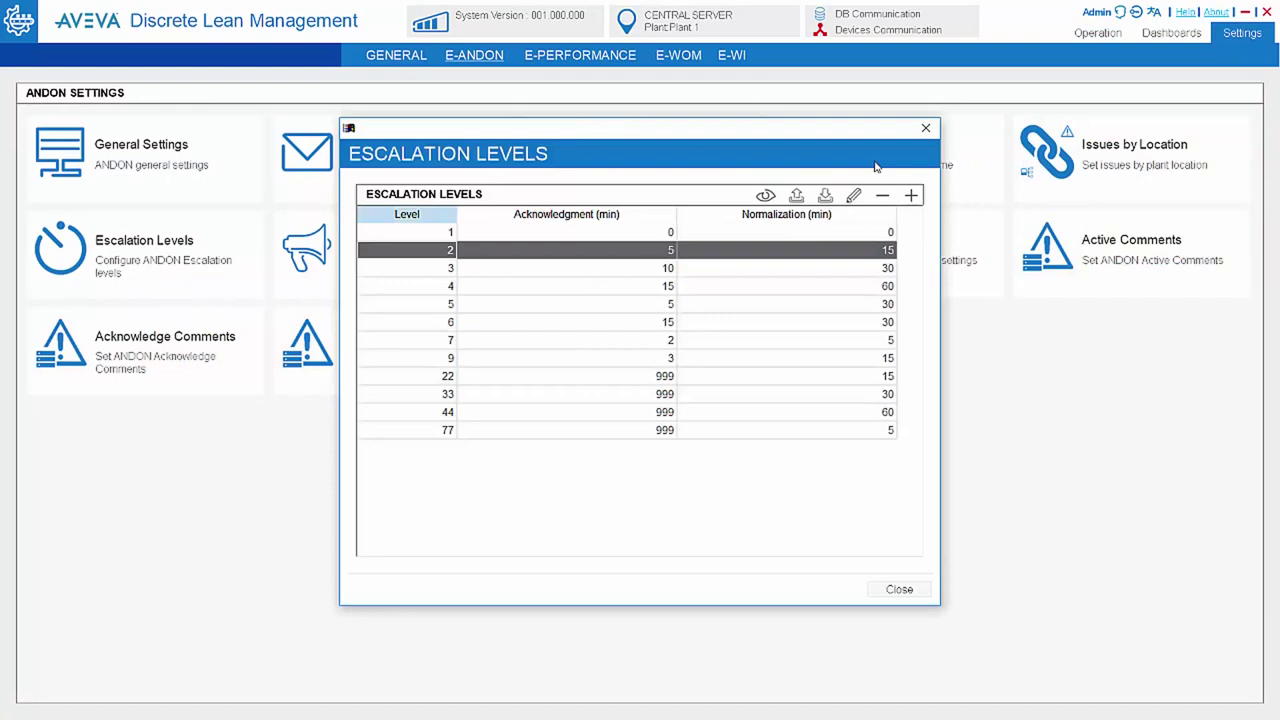
{"action": "left_click", "coordinate": [926, 128]}
{"action": "left_click", "coordinate": [408, 276]}
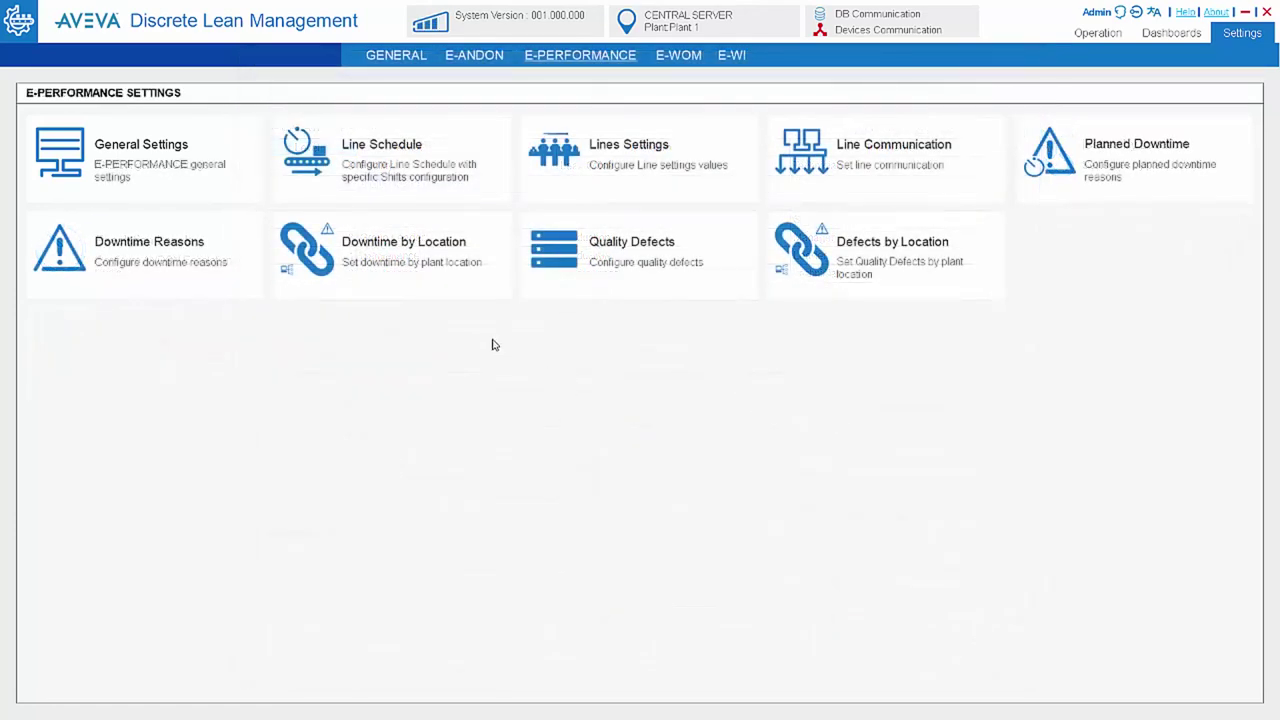
- Examine the line schedule settings, including AL 5's Different by Week Days option and the schedule of line ML 1
{"action": "left_click", "coordinate": [390, 146]}
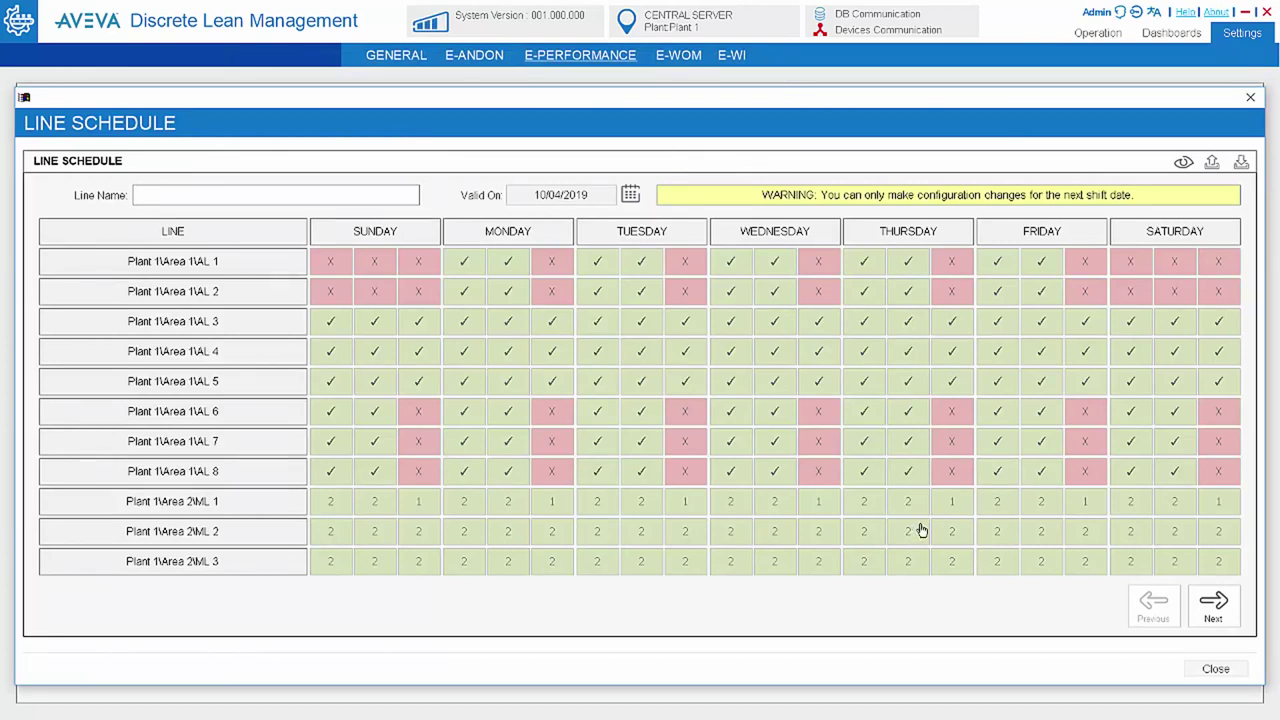
{"action": "left_click", "coordinate": [633, 376]}
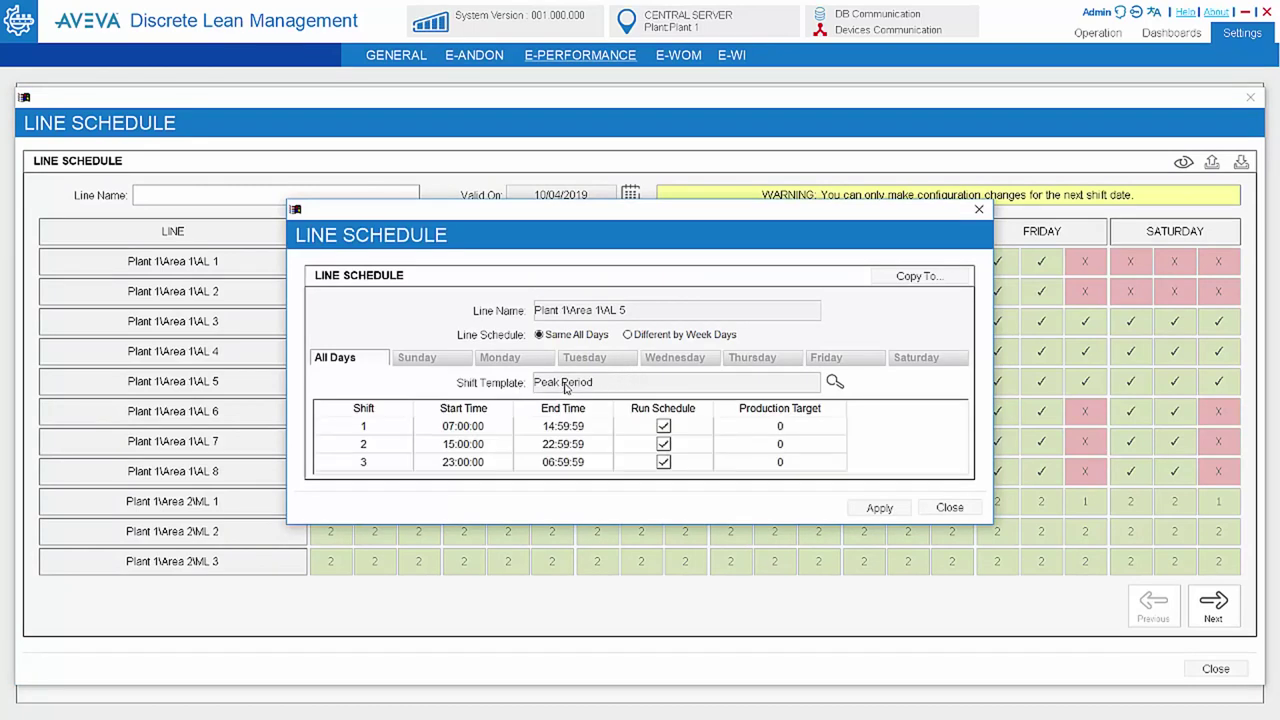
{"action": "left_click", "coordinate": [562, 336]}
{"action": "left_click", "coordinate": [632, 336]}
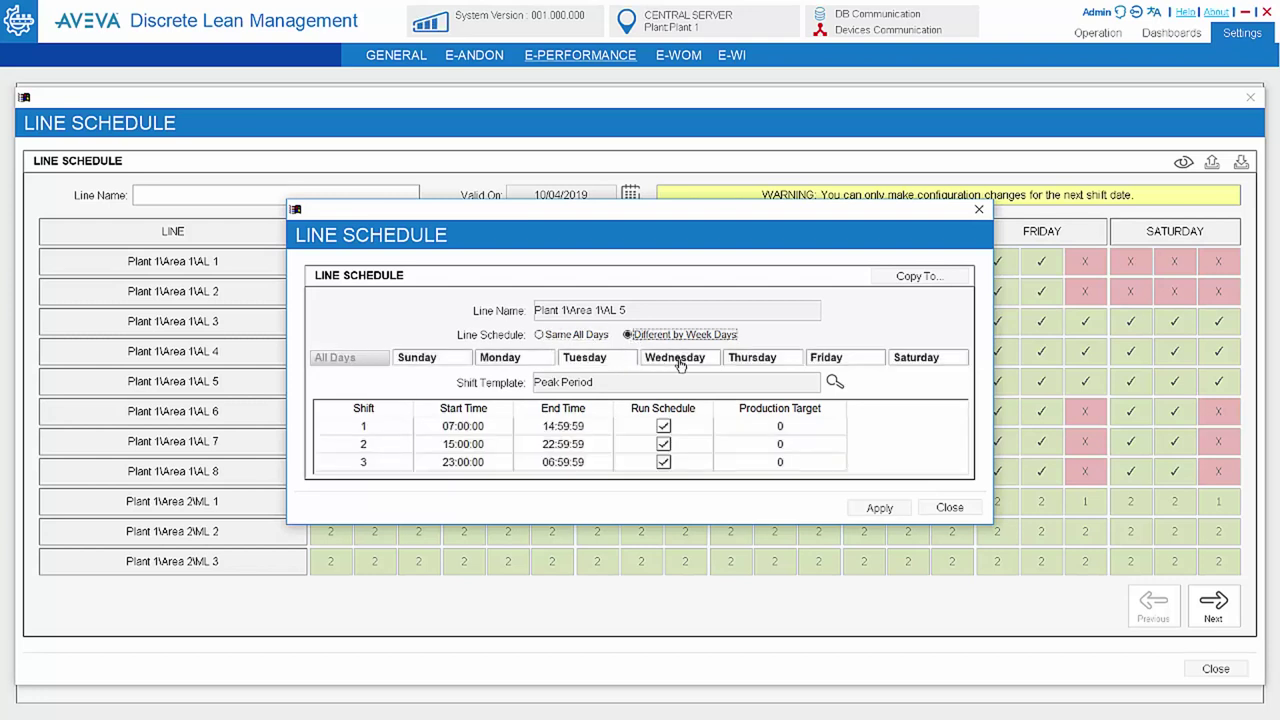
{"action": "left_click", "coordinate": [777, 366]}
{"action": "left_click", "coordinate": [977, 211]}
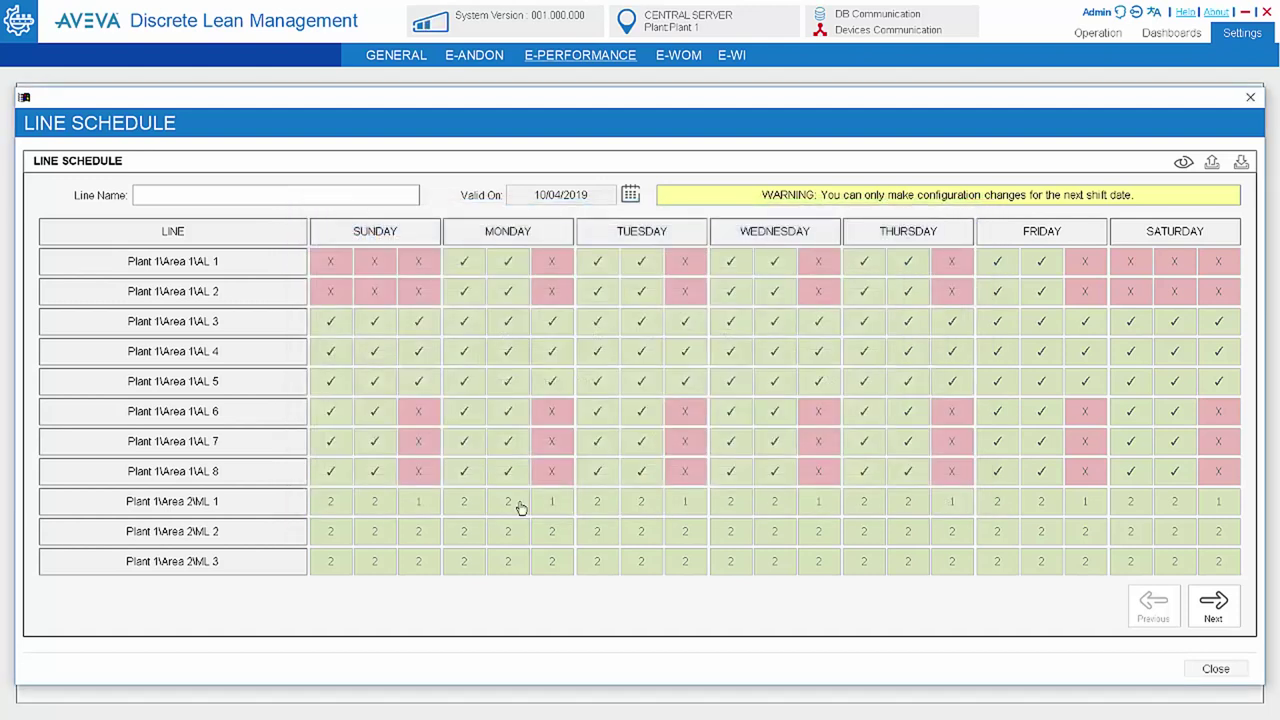
{"action": "left_click", "coordinate": [508, 514]}
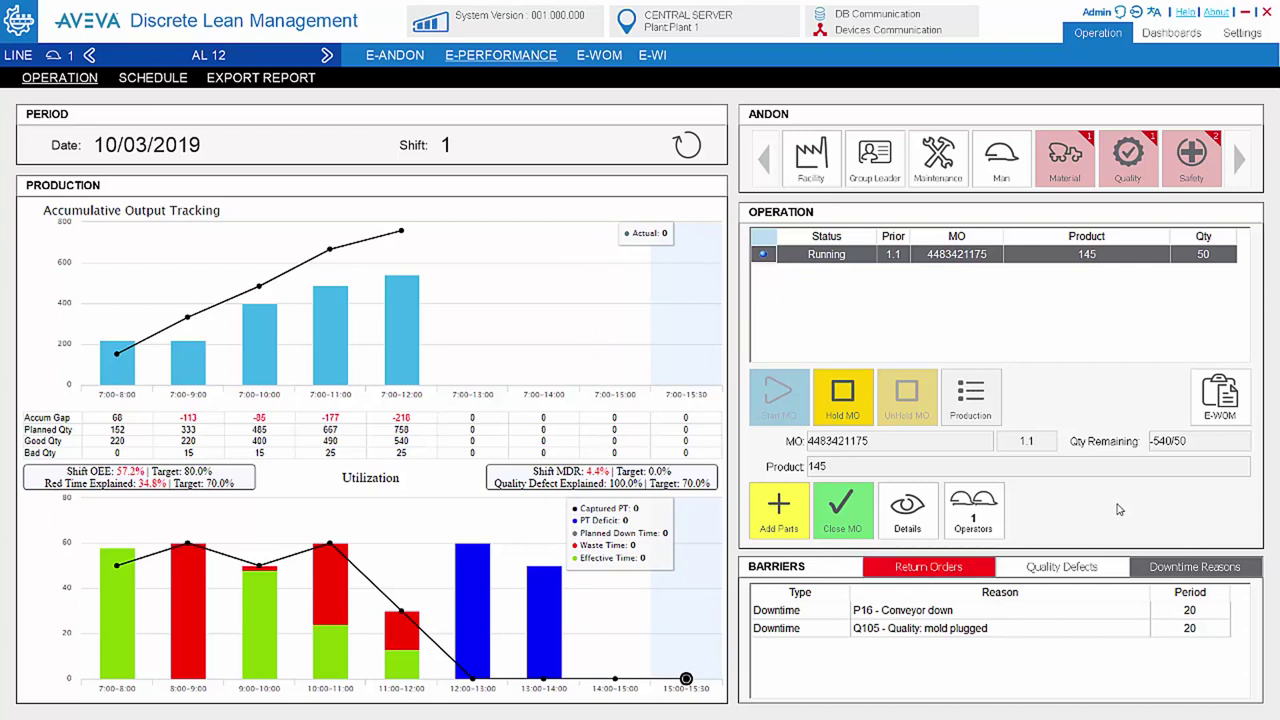
- Start a production record for the running manufacturing order with 90 good parts and 10 bad parts
{"action": "left_click", "coordinate": [763, 519]}
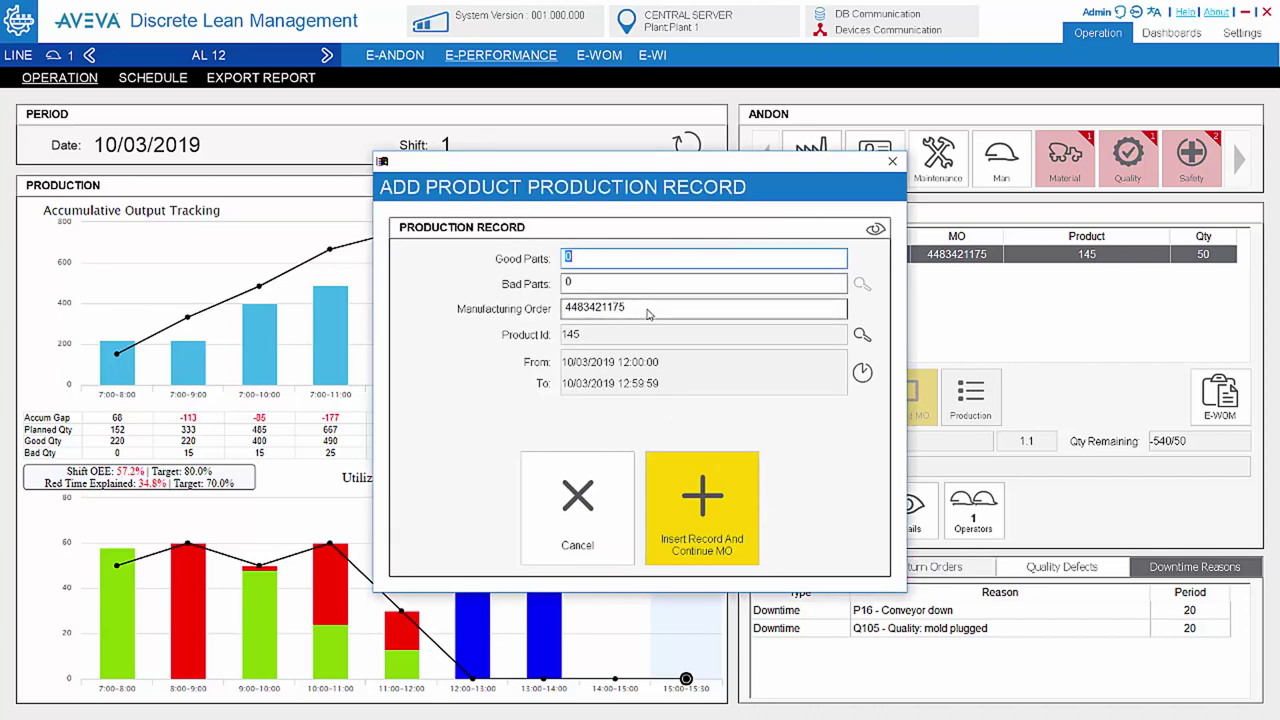
{"action": "type", "text": "90"}
{"action": "left_click", "coordinate": [590, 284]}
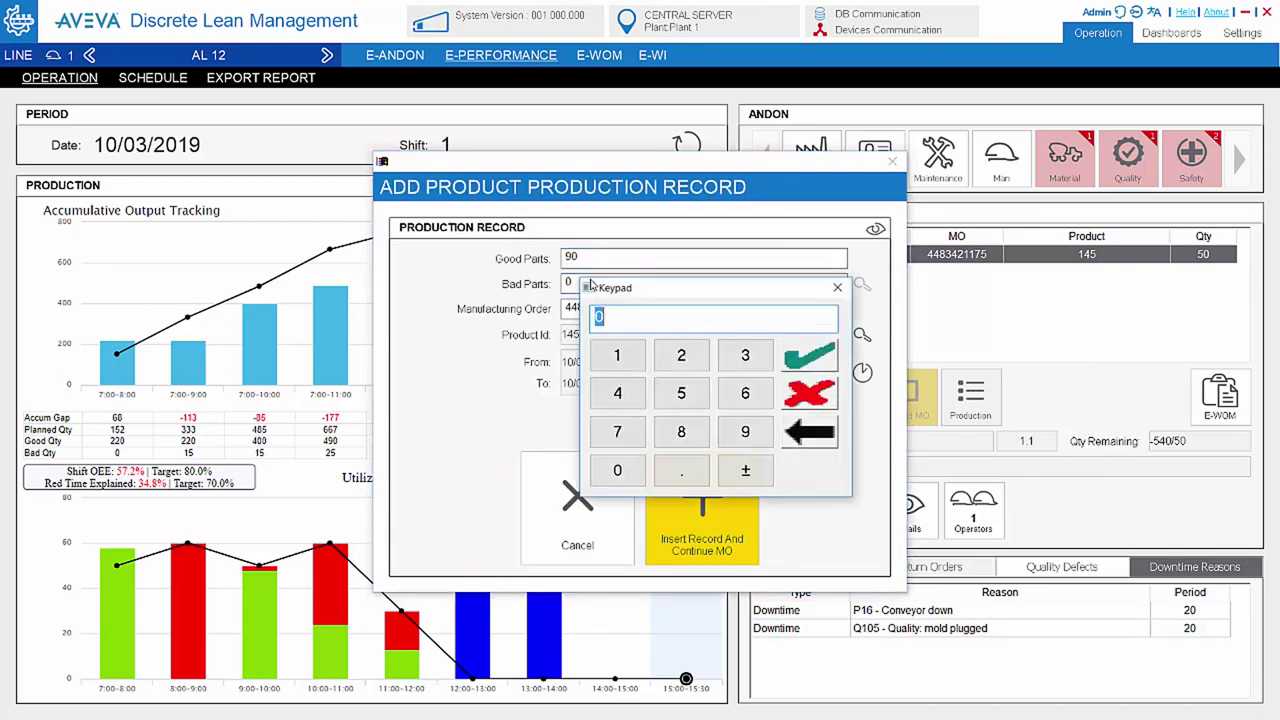
{"action": "type", "text": "10"}
{"action": "left_click", "coordinate": [818, 364]}
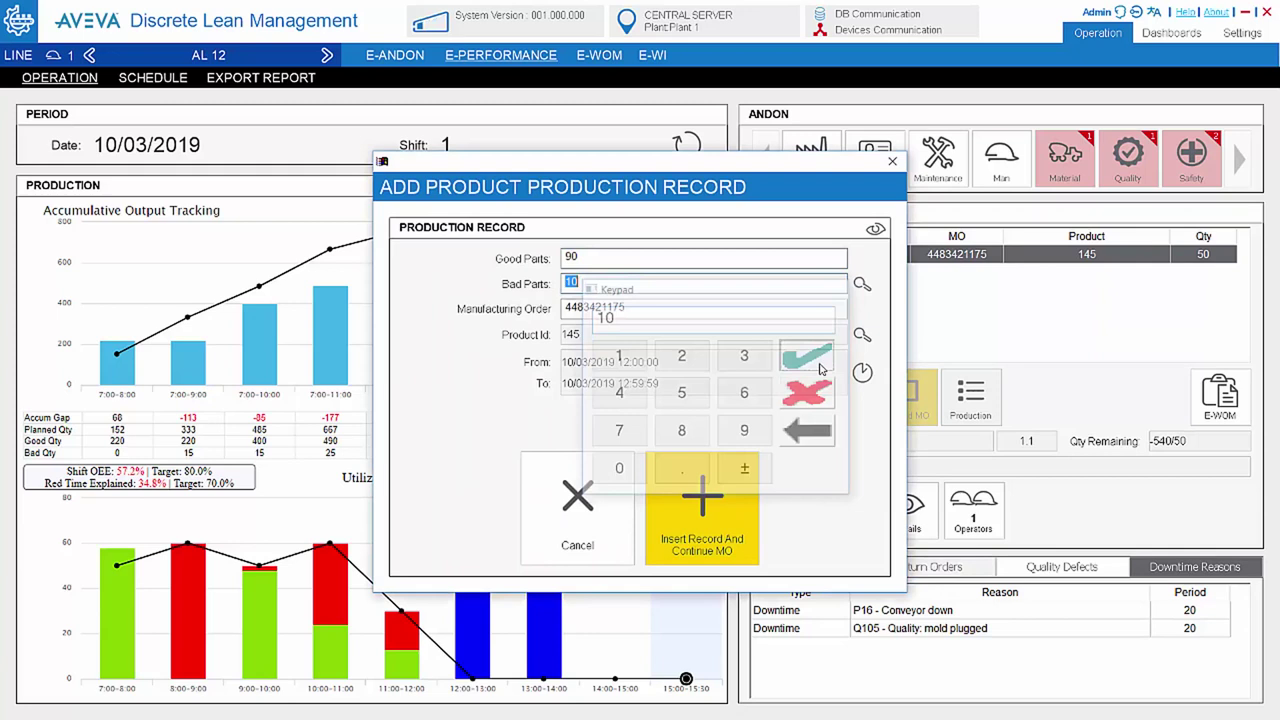
- Assign all 10 bad parts to R11 - Paint Defect and insert the production record while continuing the manufacturing order
{"action": "left_click", "coordinate": [846, 286]}
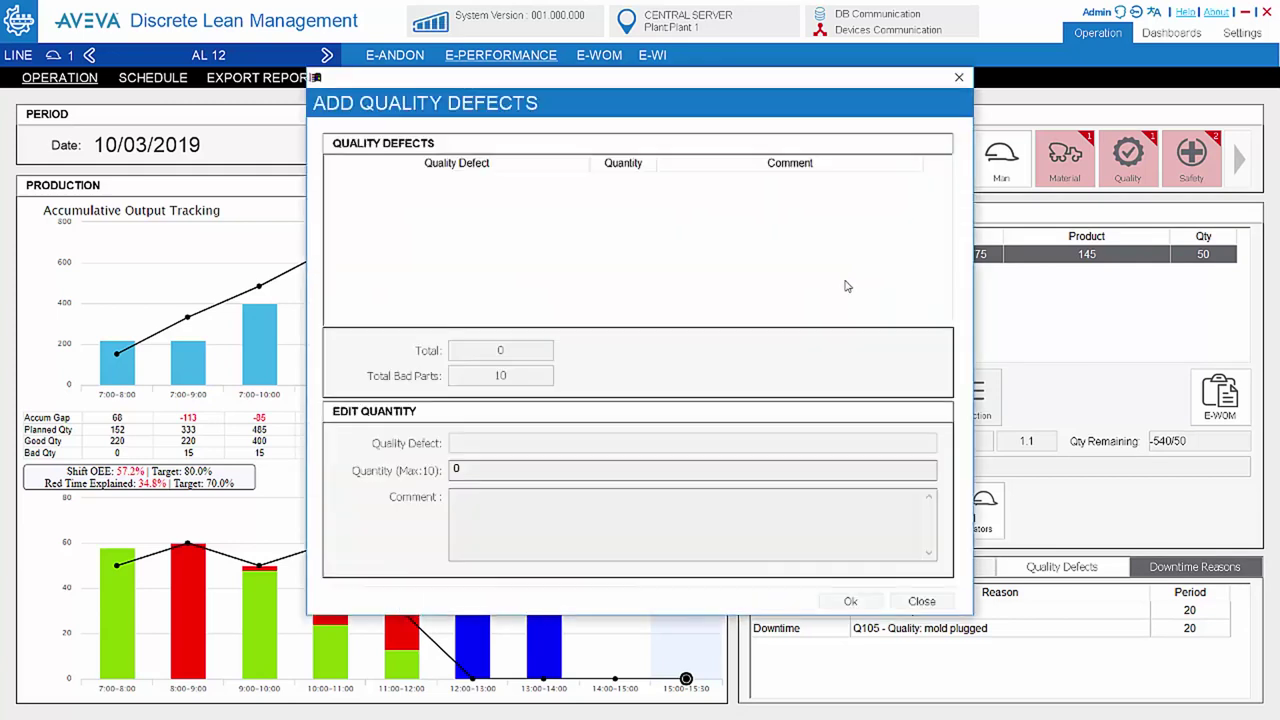
{"action": "left_click", "coordinate": [378, 220]}
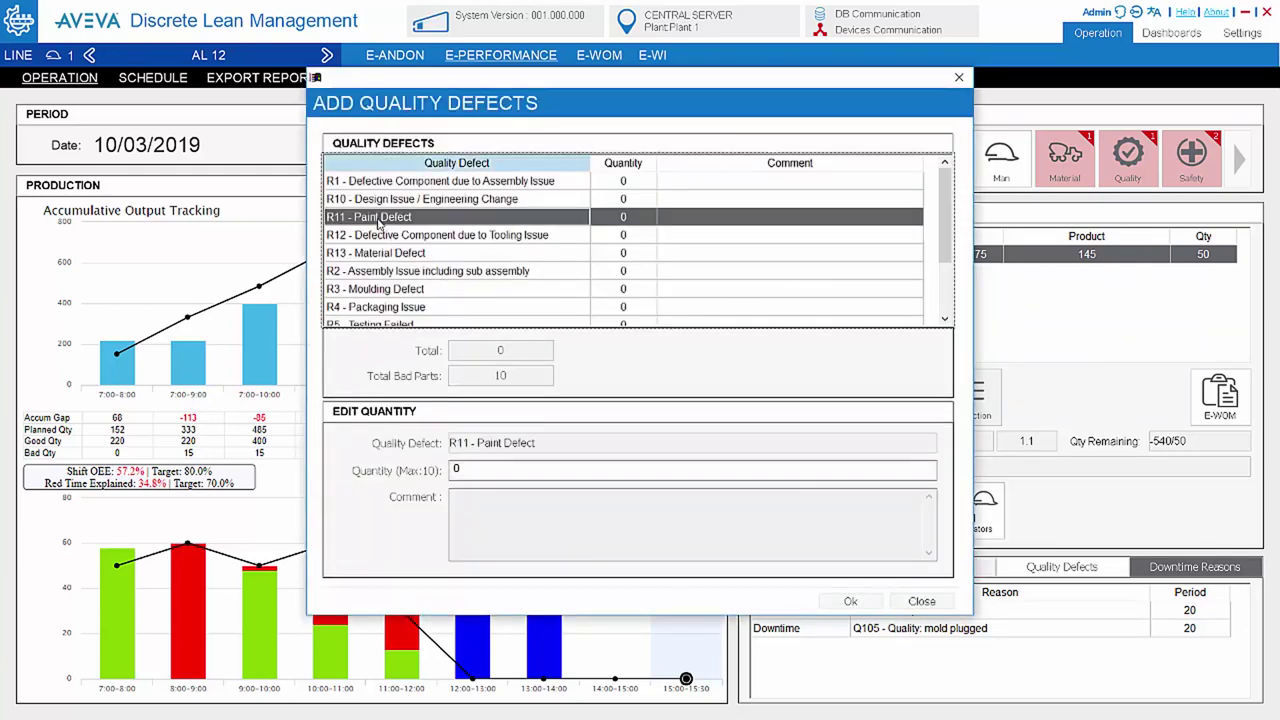
{"action": "left_click", "coordinate": [482, 470]}
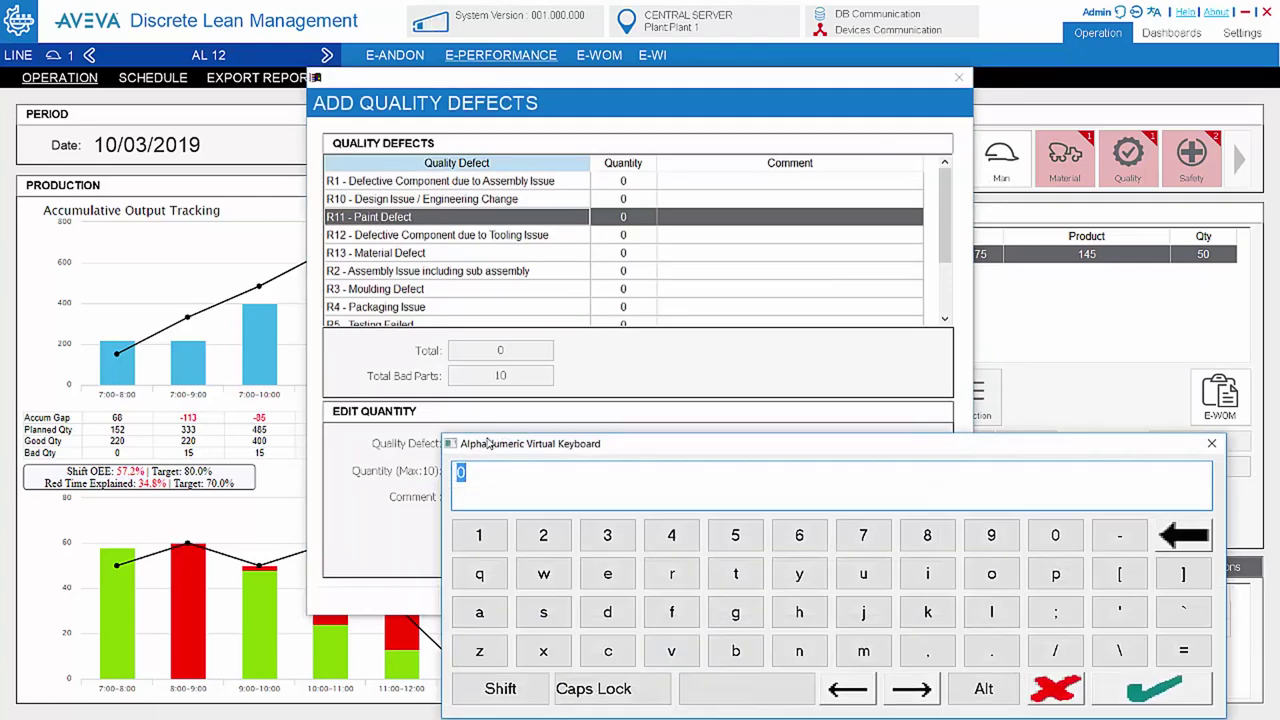
{"action": "type", "text": "10"}
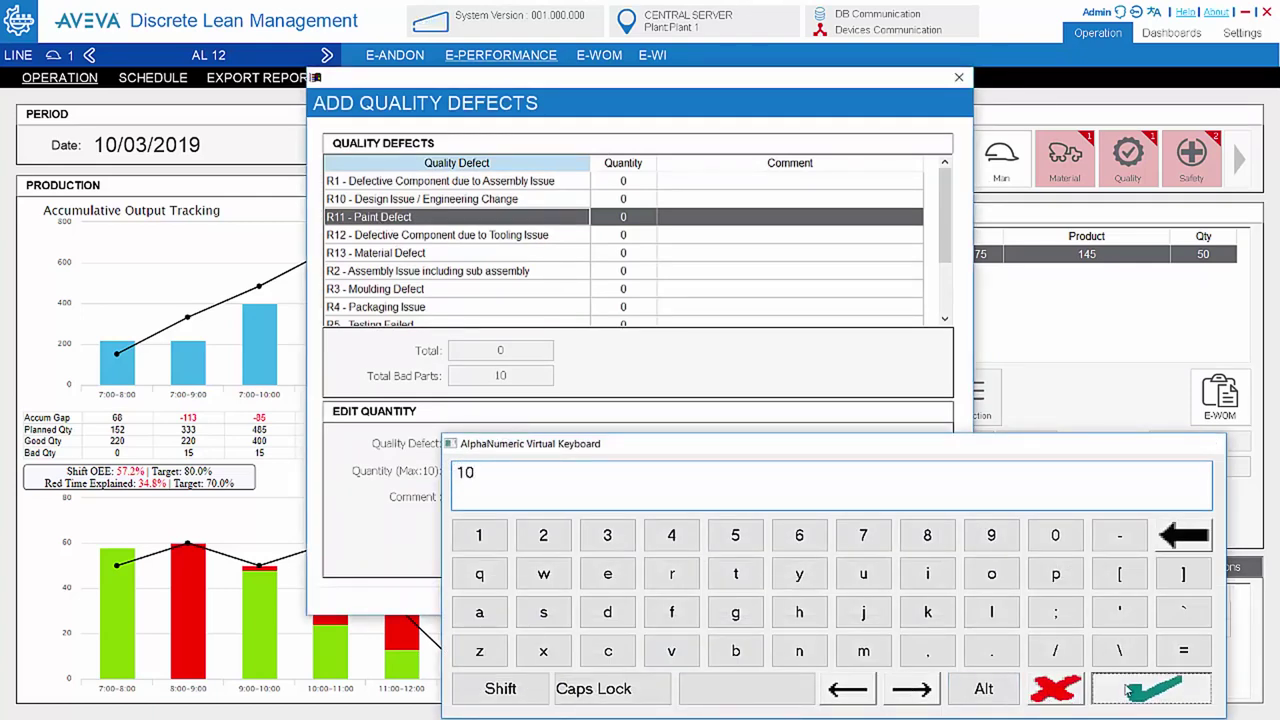
{"action": "left_click", "coordinate": [1128, 690]}
{"action": "left_click", "coordinate": [852, 607]}
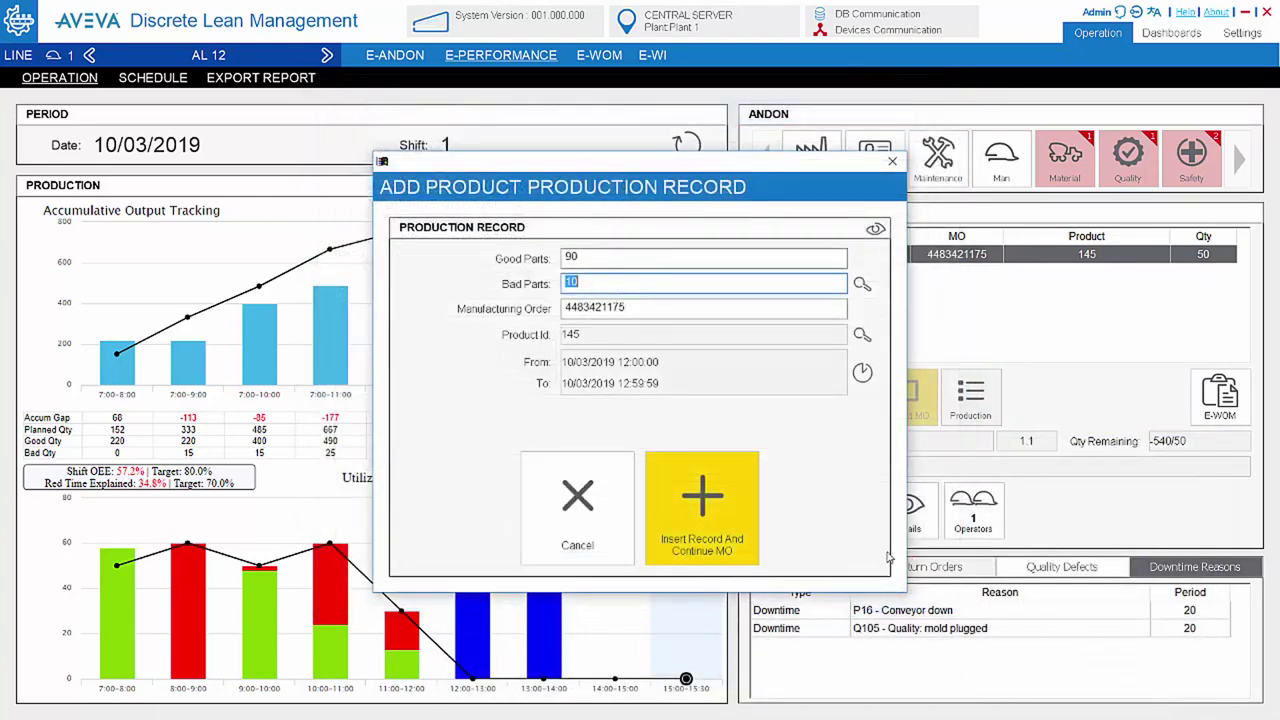
{"action": "left_click", "coordinate": [740, 540]}
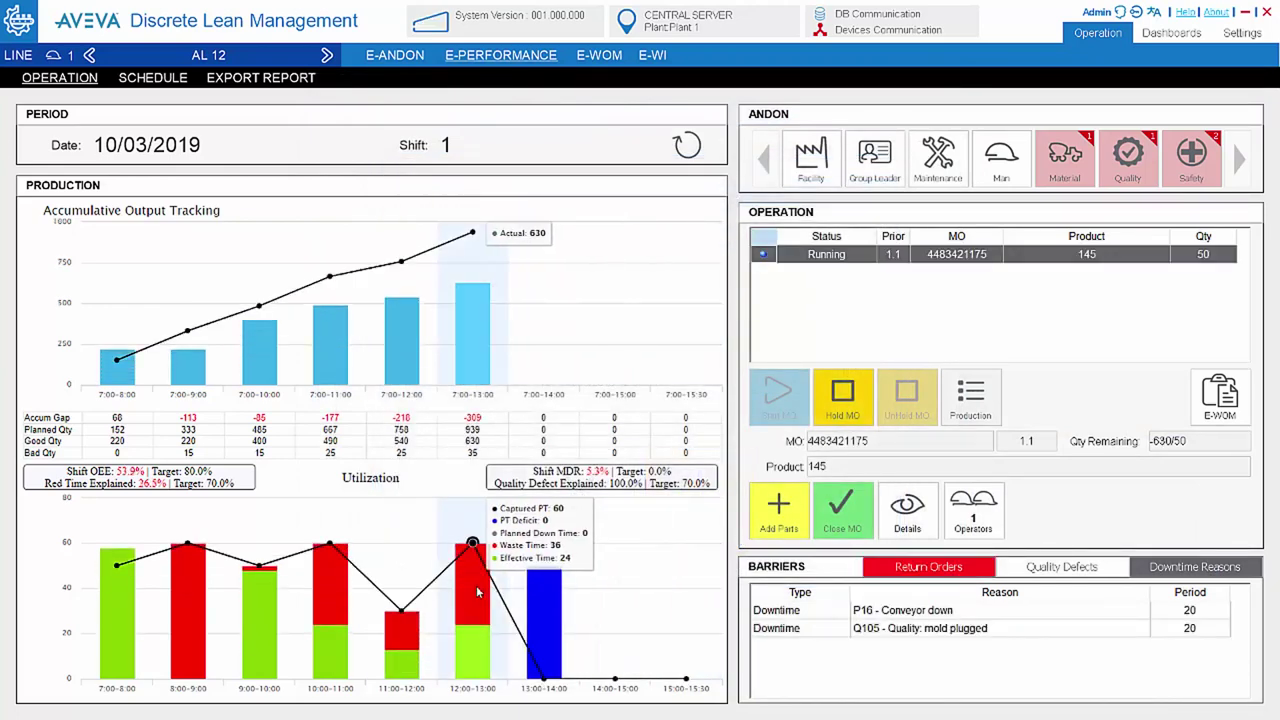
- Add a 20-minute downtime with the reason A08 - Chemical Issue to the 12:00-13:00 period
{"action": "left_click", "coordinate": [478, 593]}
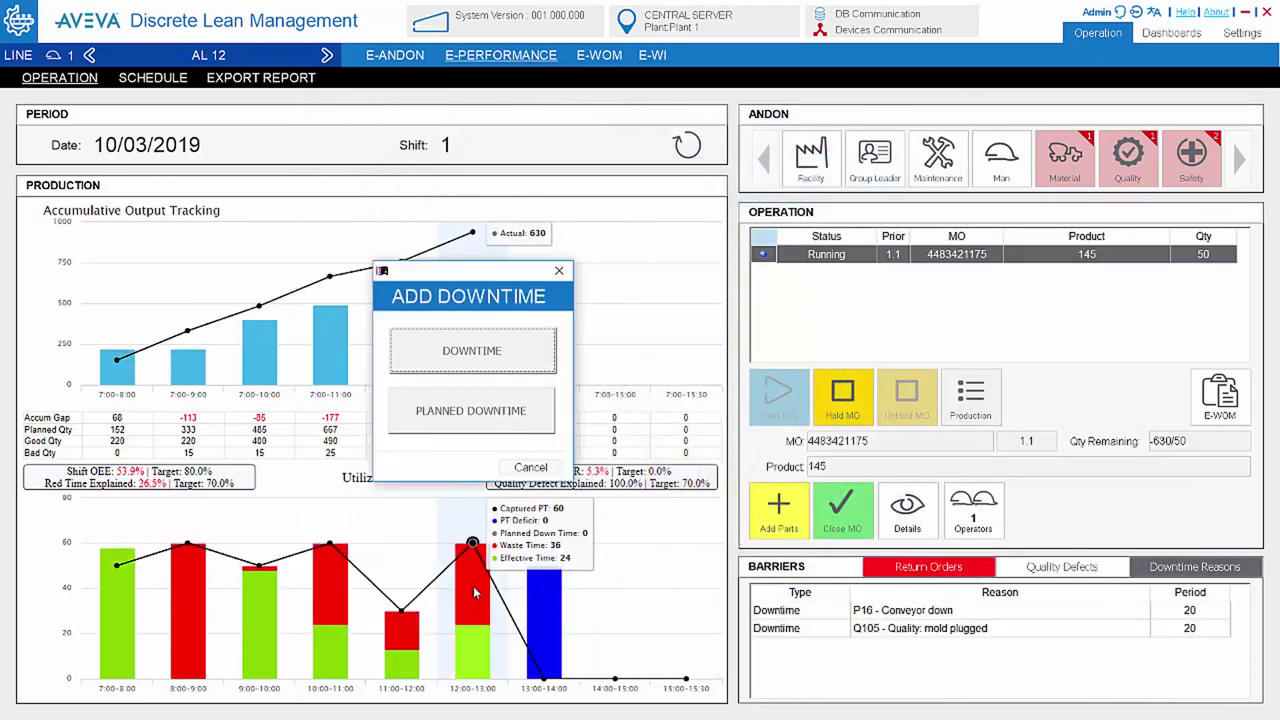
{"action": "left_click", "coordinate": [498, 370]}
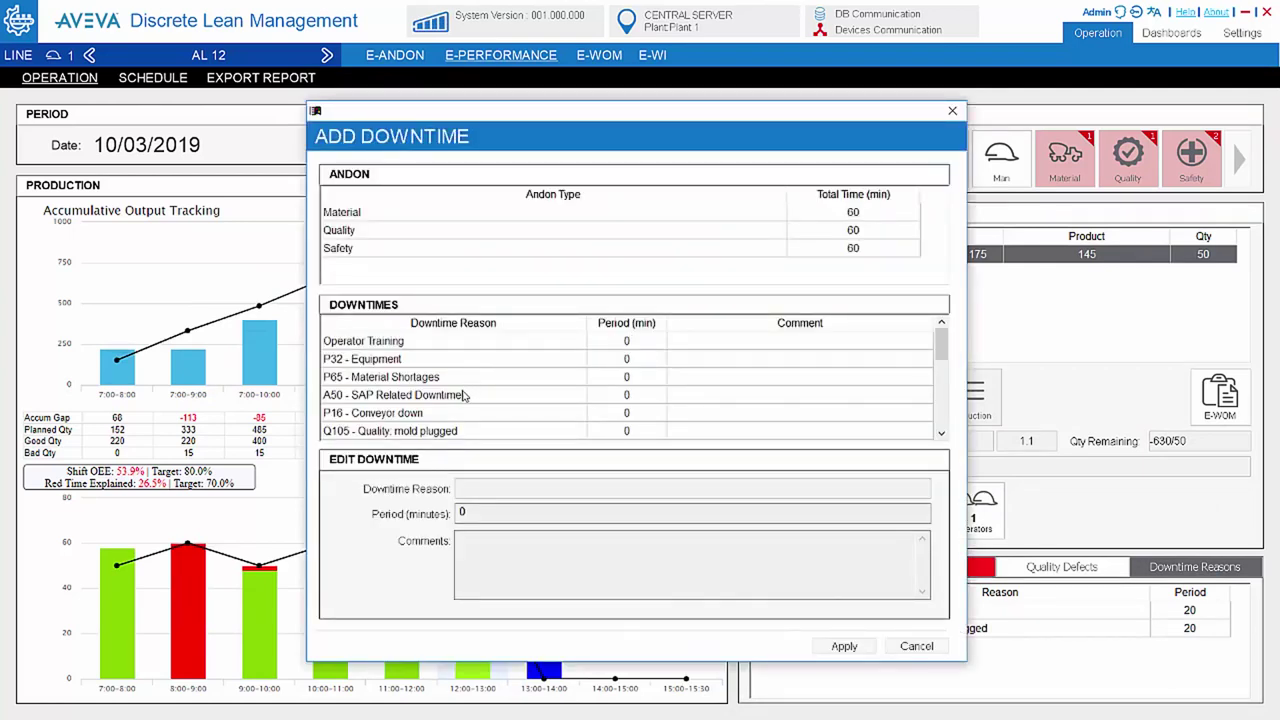
{"action": "scroll", "coordinate": [463, 396], "scroll_direction": "down", "scroll_amount": 1}
{"action": "left_click", "coordinate": [452, 412]}
{"action": "left_click", "coordinate": [488, 516]}
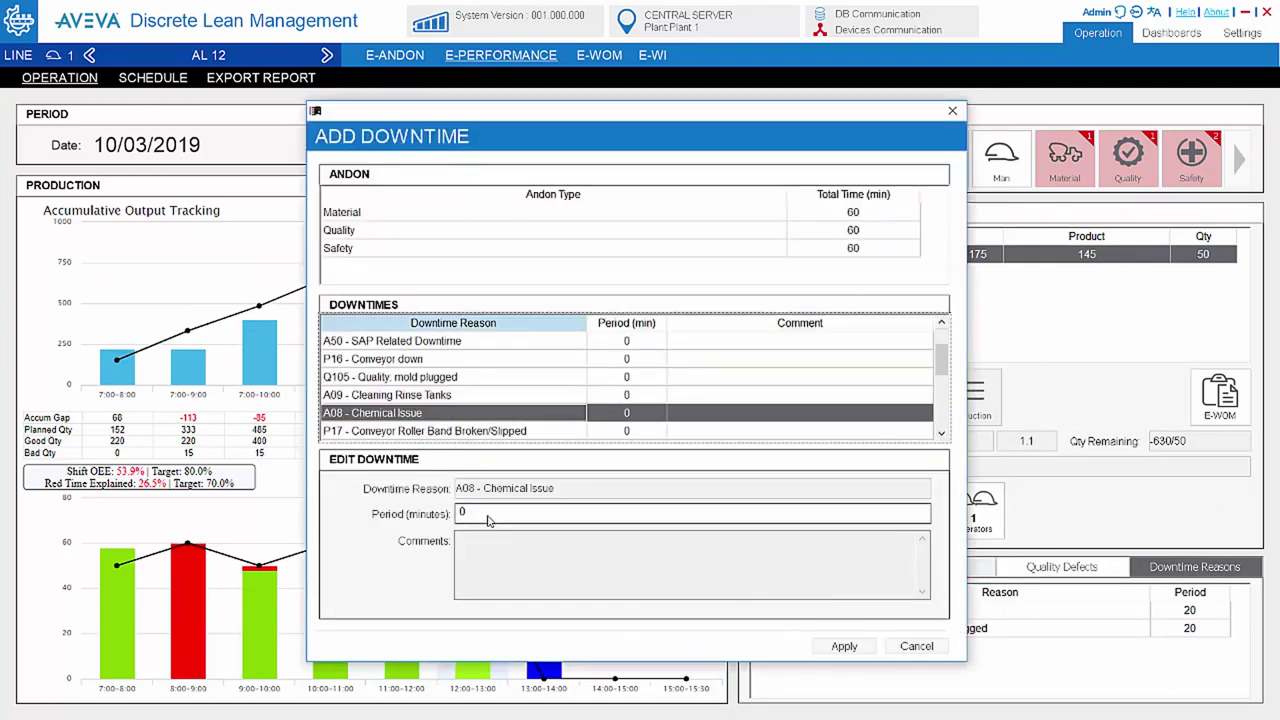
{"action": "left_click", "coordinate": [590, 535]}
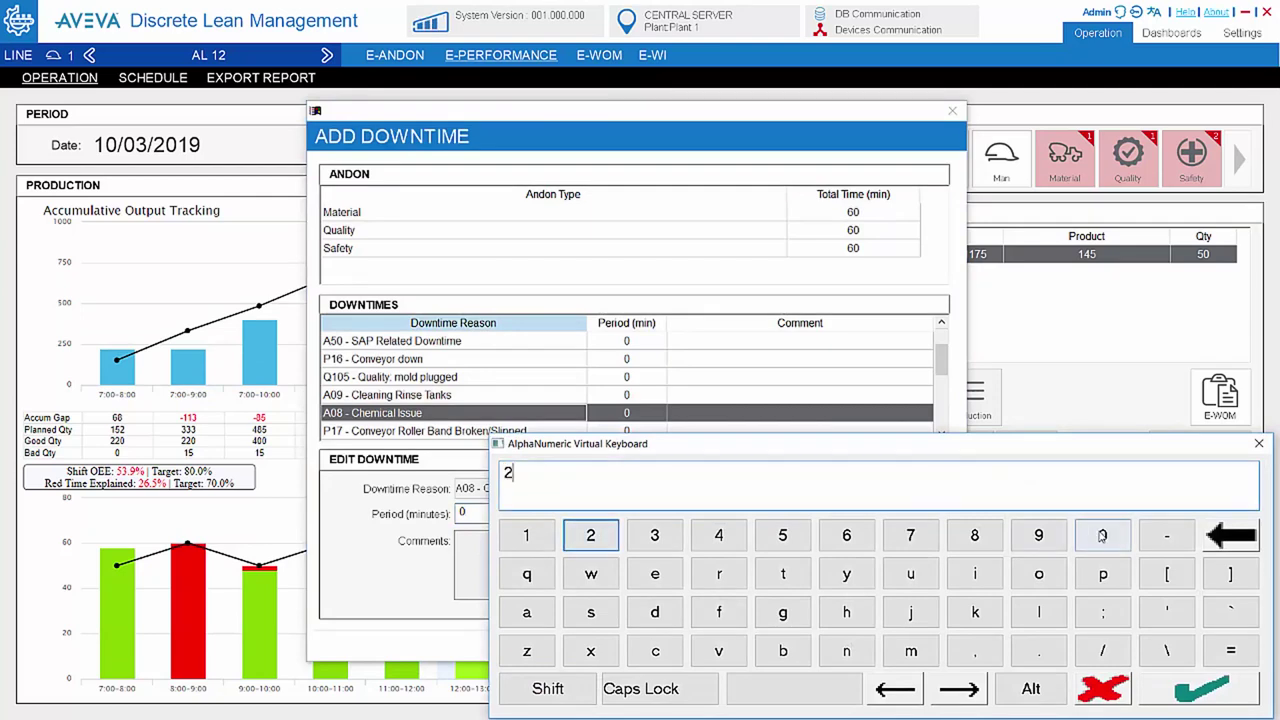
{"action": "left_click", "coordinate": [1101, 535]}
{"action": "left_click", "coordinate": [1198, 688]}
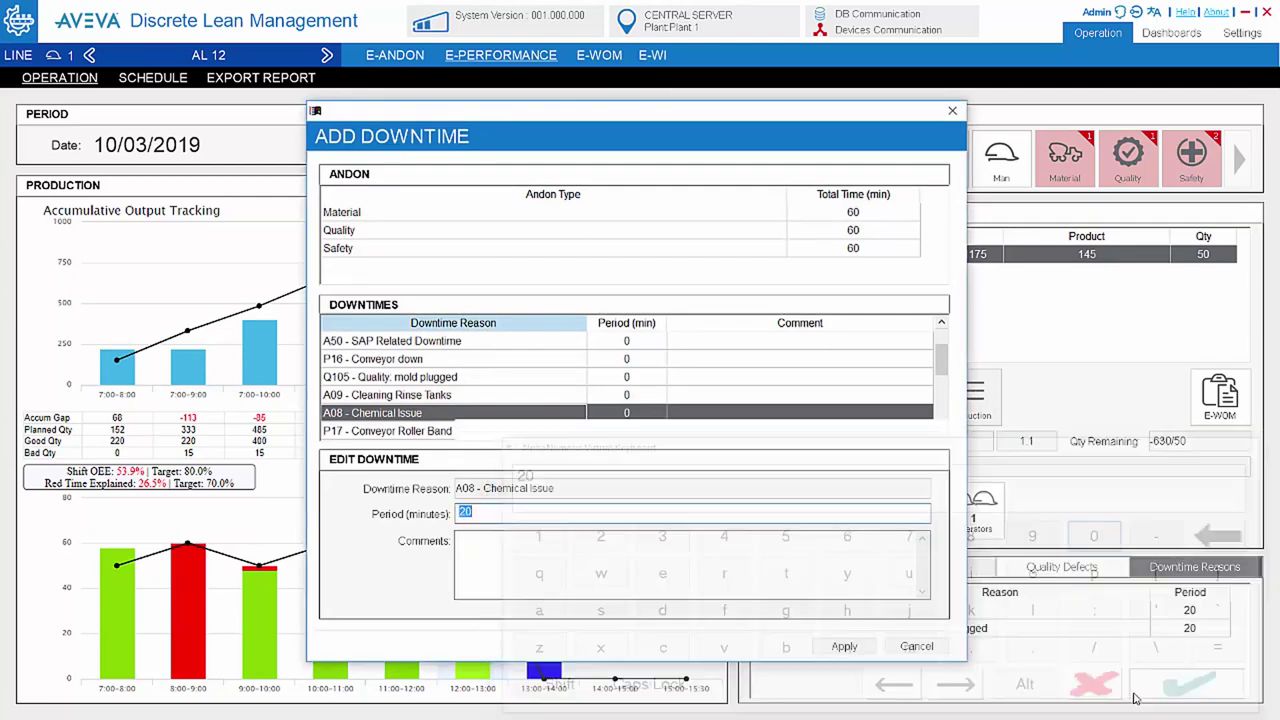
{"action": "left_click", "coordinate": [845, 646]}
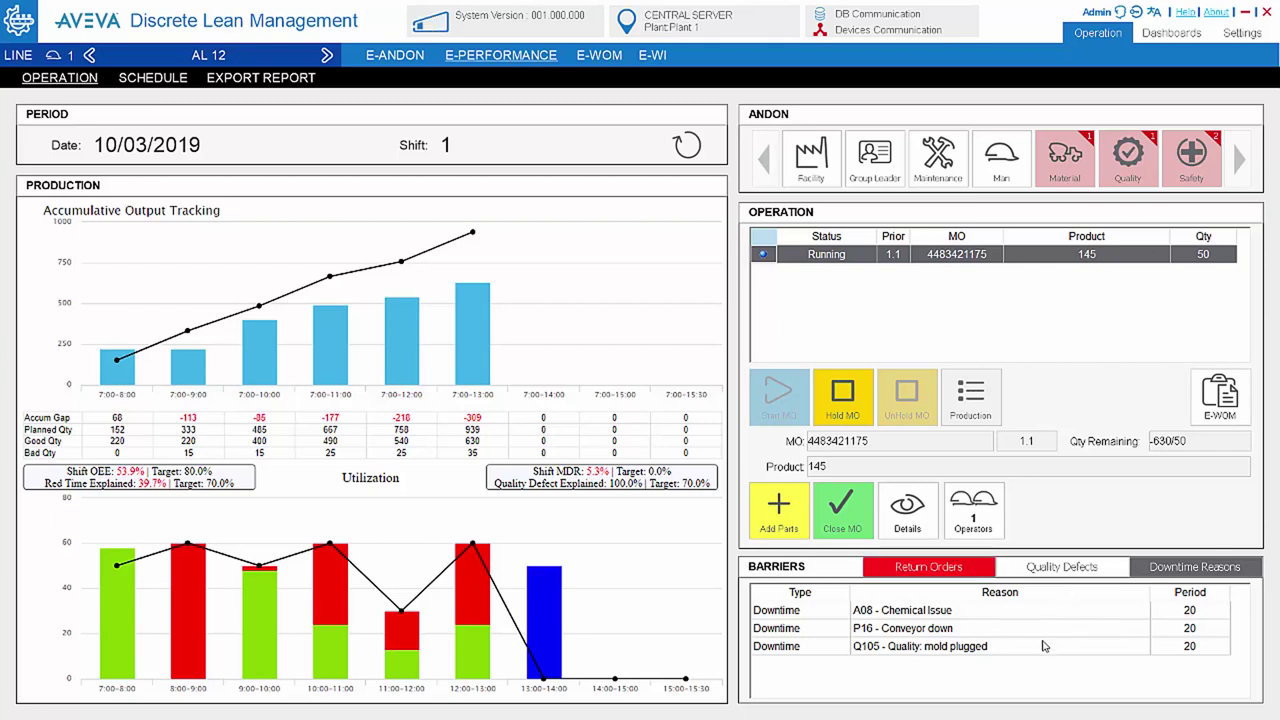
- Look at the quality defects under Barriers and the hourly utilization details of AL 12
{"action": "left_click", "coordinate": [1065, 575]}
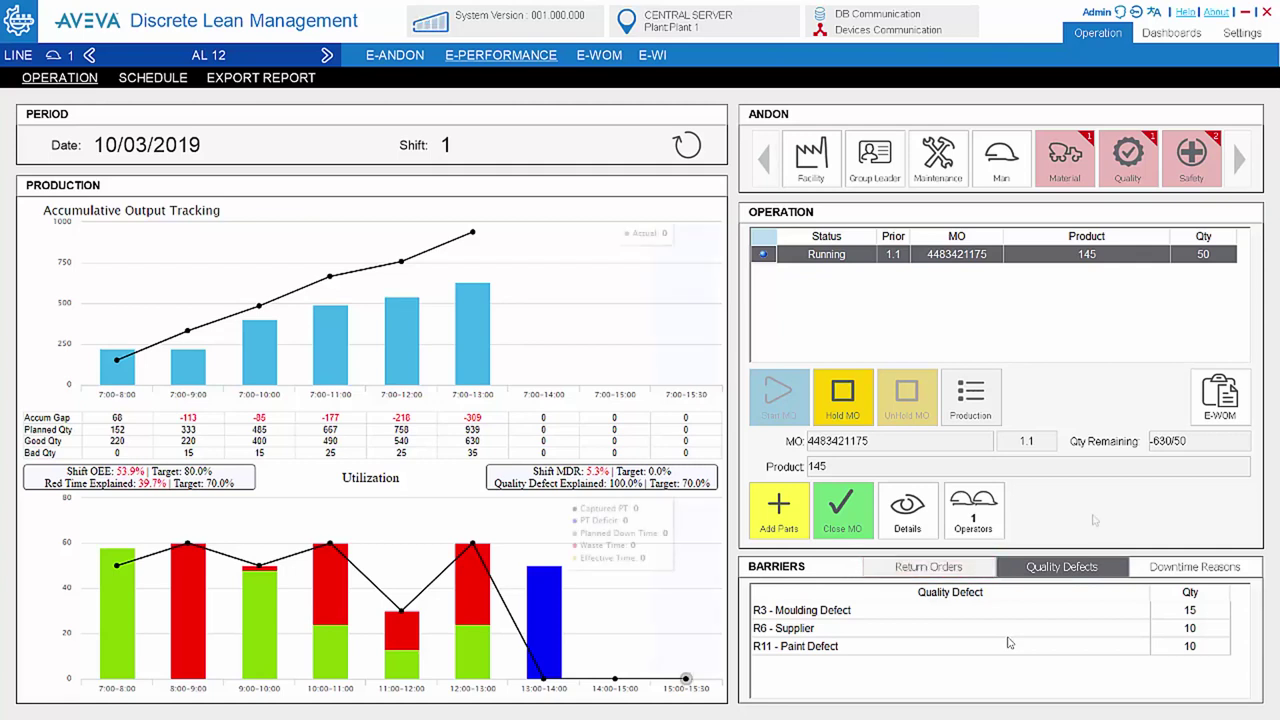
{"action": "mouse_move", "coordinate": [658, 566]}
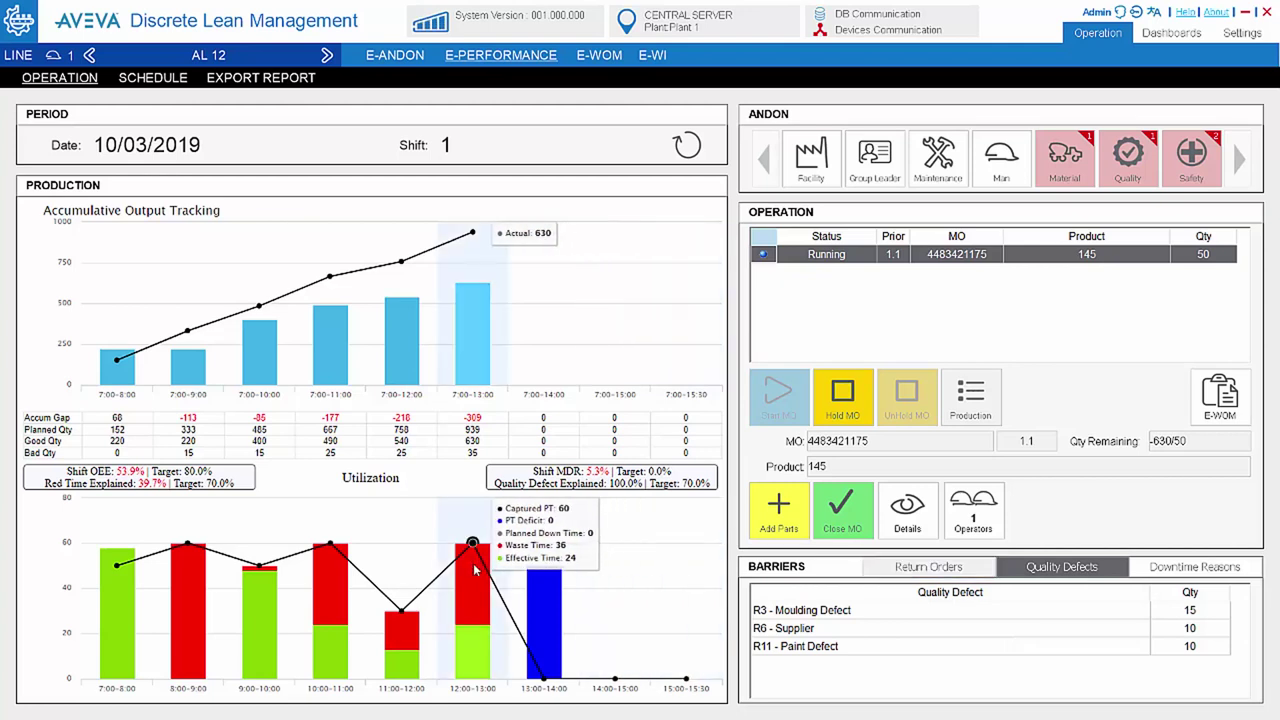
{"action": "mouse_move", "coordinate": [323, 570]}
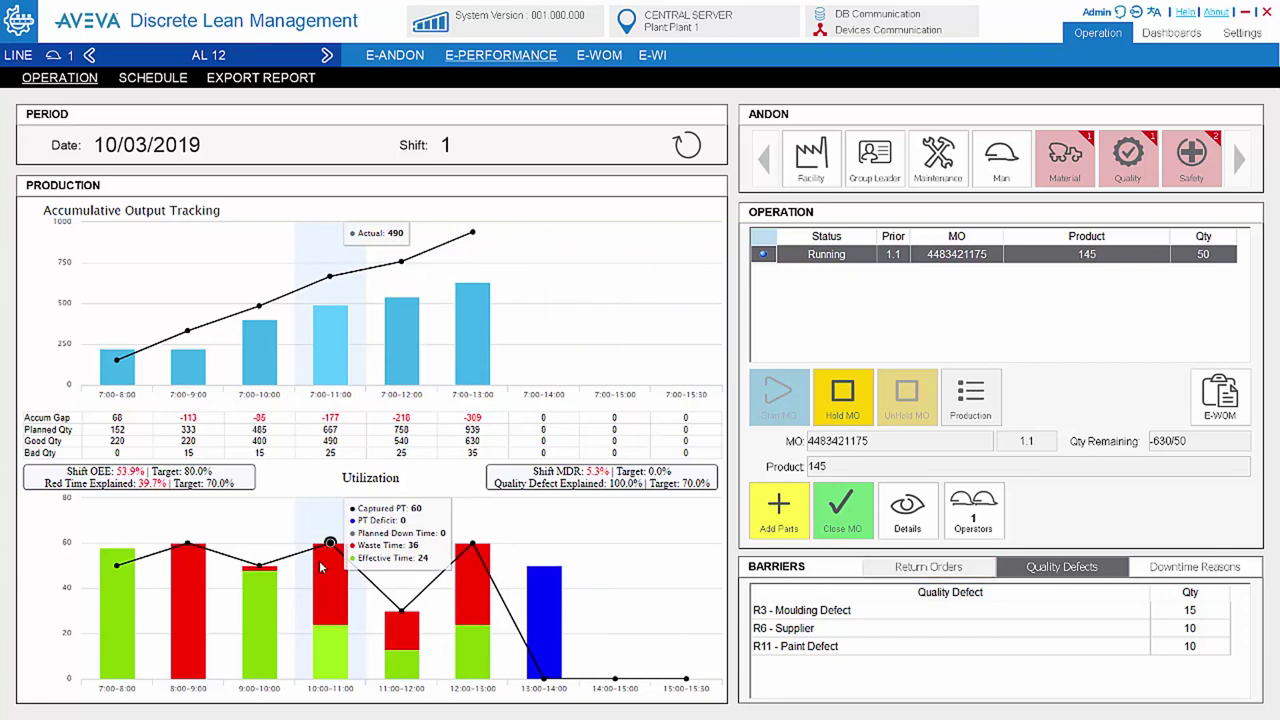
{"action": "mouse_move", "coordinate": [446, 540]}
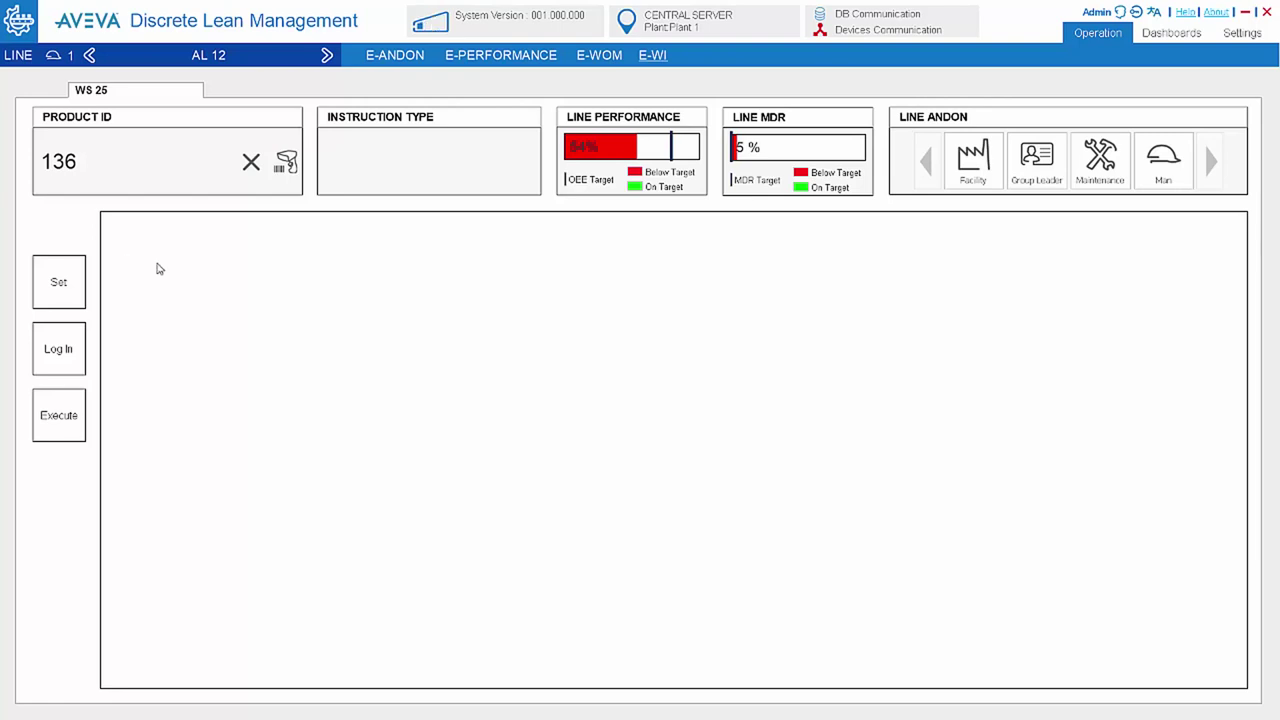
- View the Set, Log In and Execute work instructions for product 136 at workstation WS 25
{"action": "left_click", "coordinate": [60, 283]}
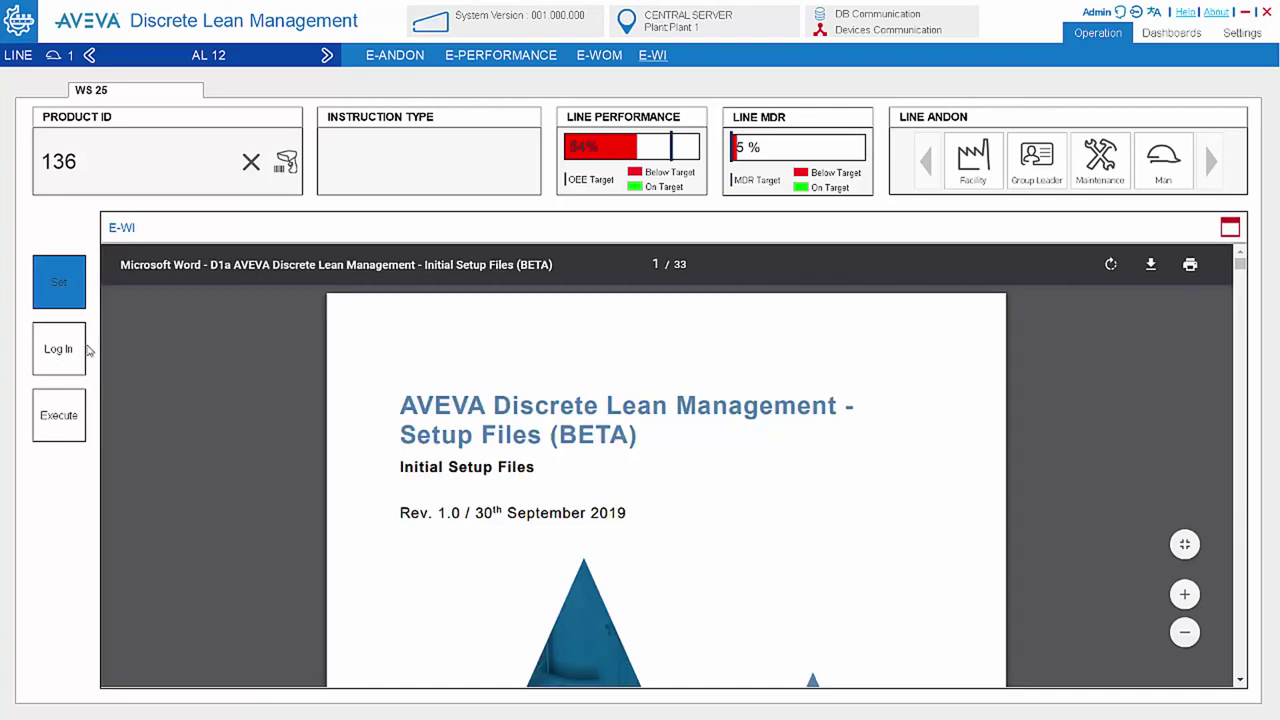
{"action": "left_click", "coordinate": [68, 357]}
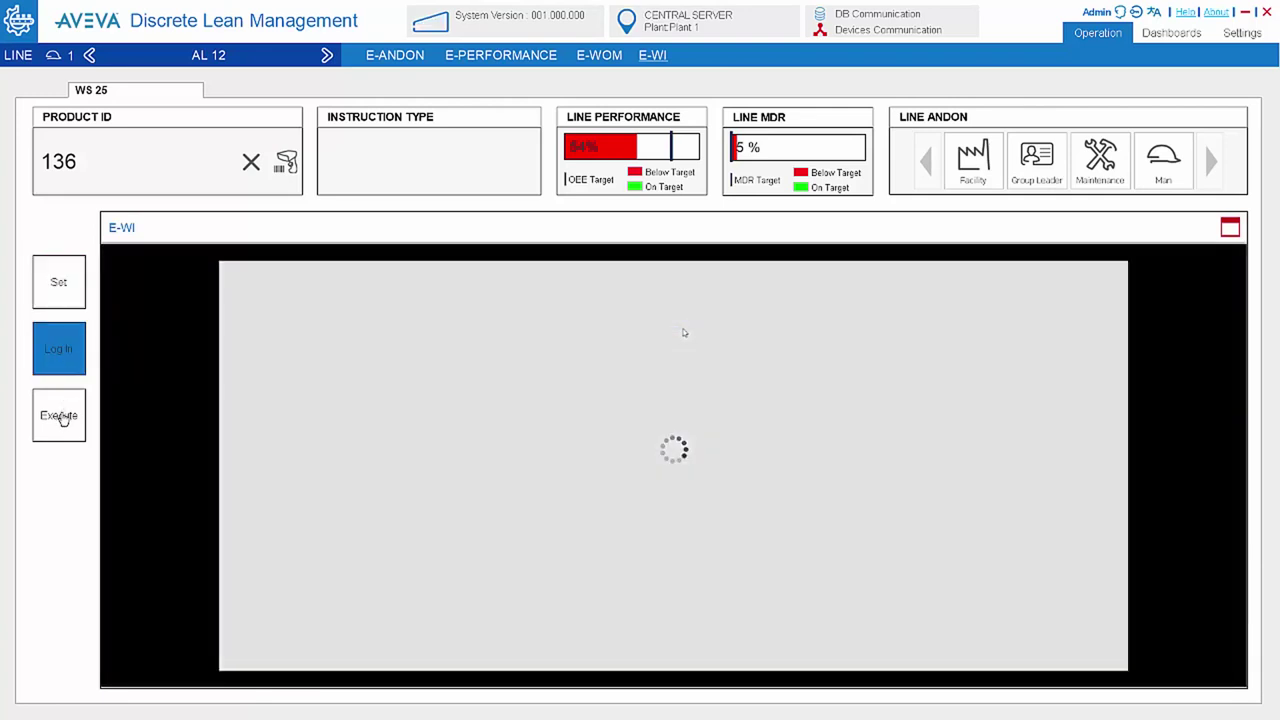
{"action": "left_click", "coordinate": [59, 418]}
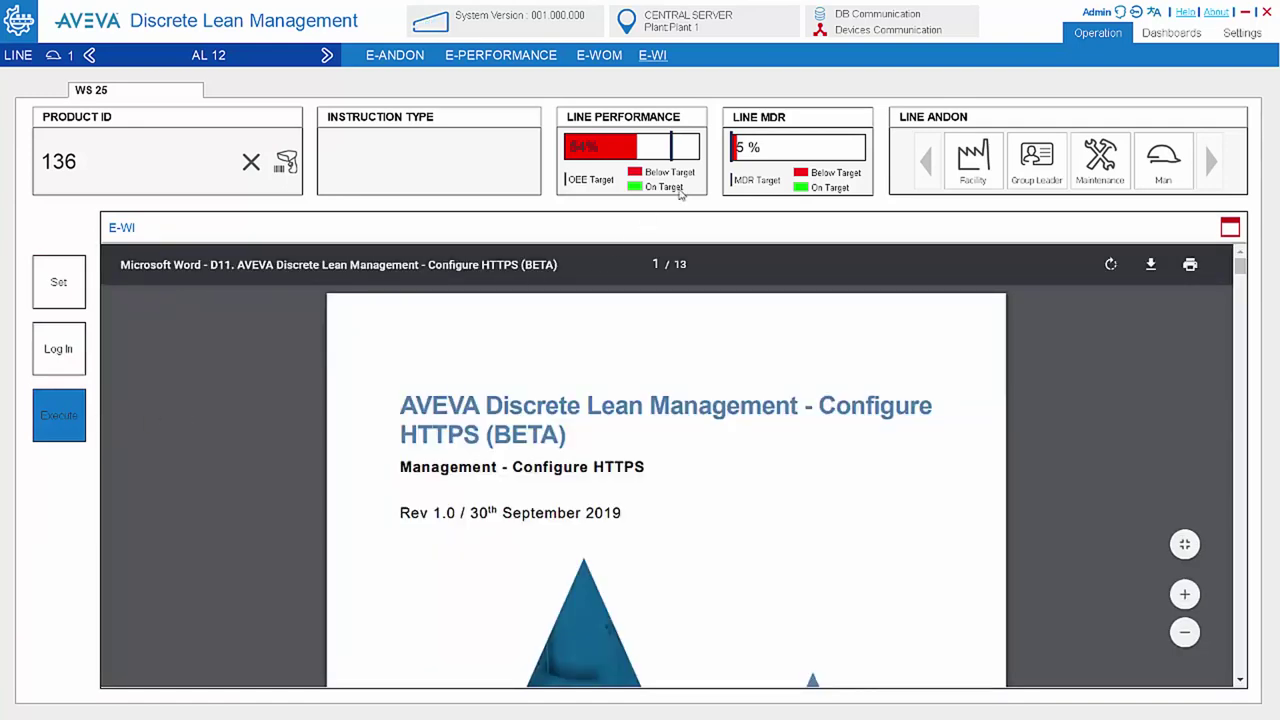
- Report a Facility andon with the issue "Ventilation issue" for AL 12 from the work instructions screen
{"action": "left_click", "coordinate": [969, 168]}
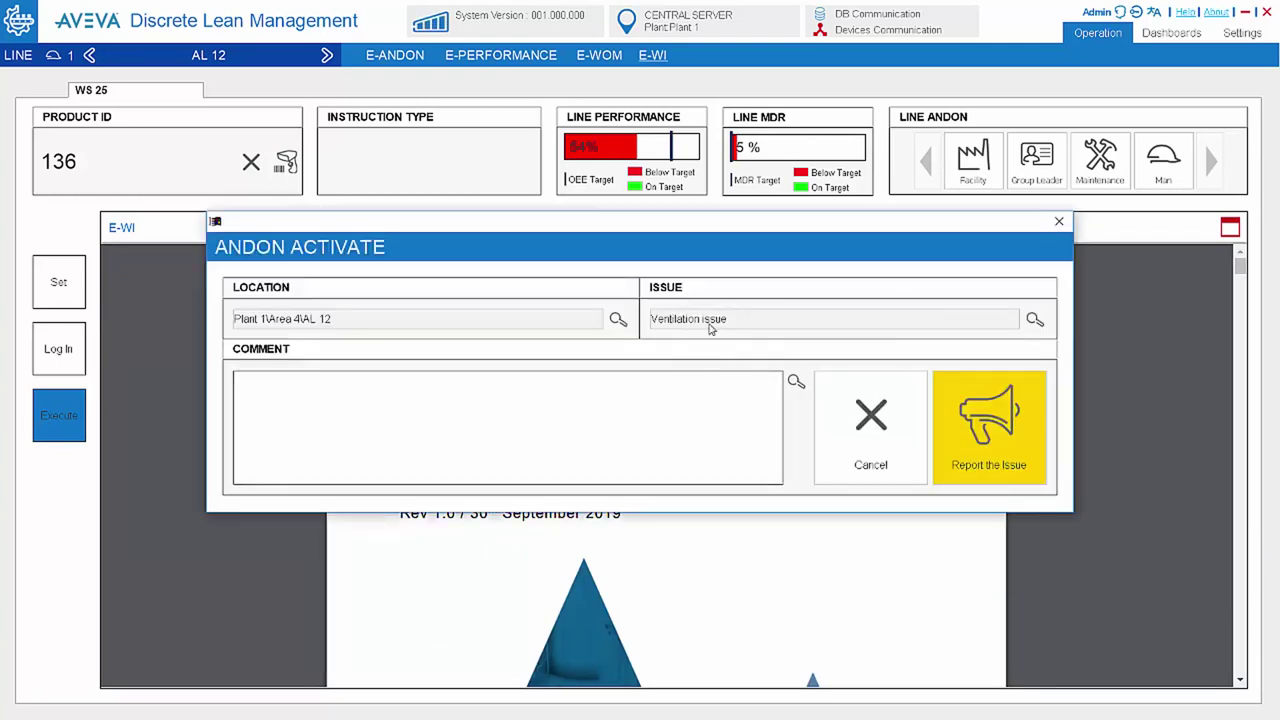
{"action": "left_click", "coordinate": [992, 416]}
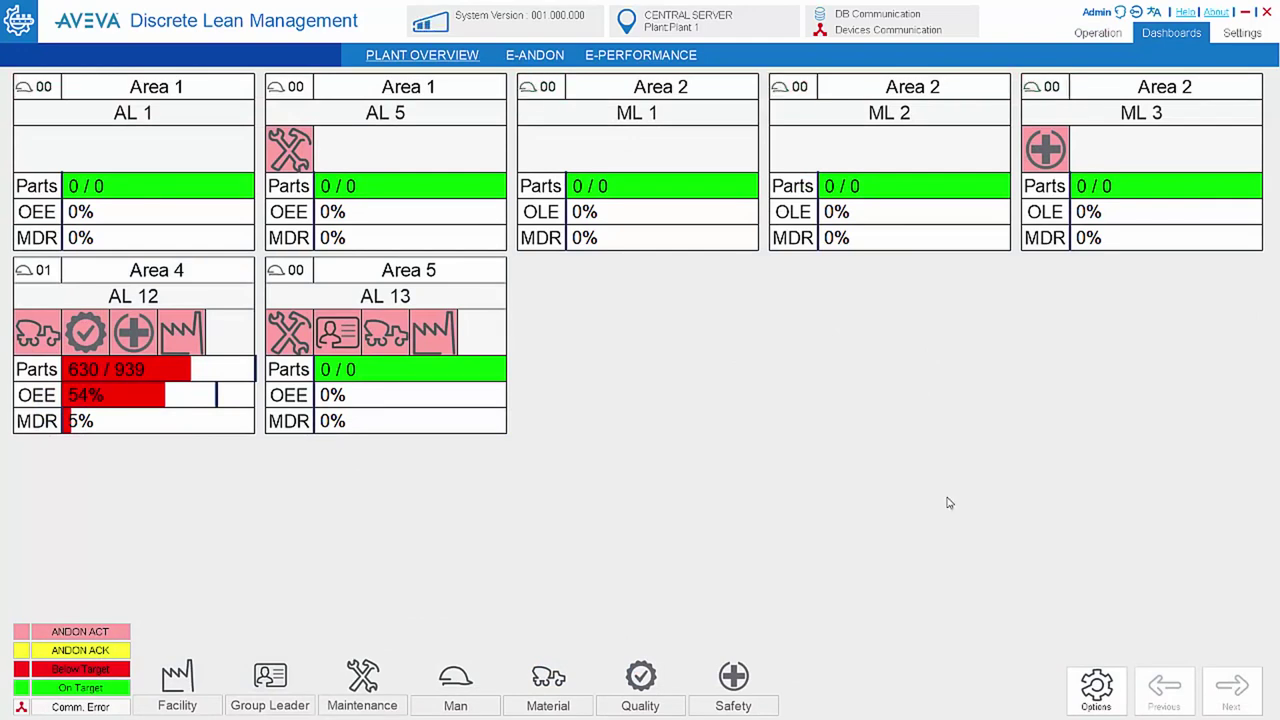
- Look at the plant overview options and the E-ANDON dashboard charts for average acknowledgement and normalization times
{"action": "left_click", "coordinate": [1093, 698]}
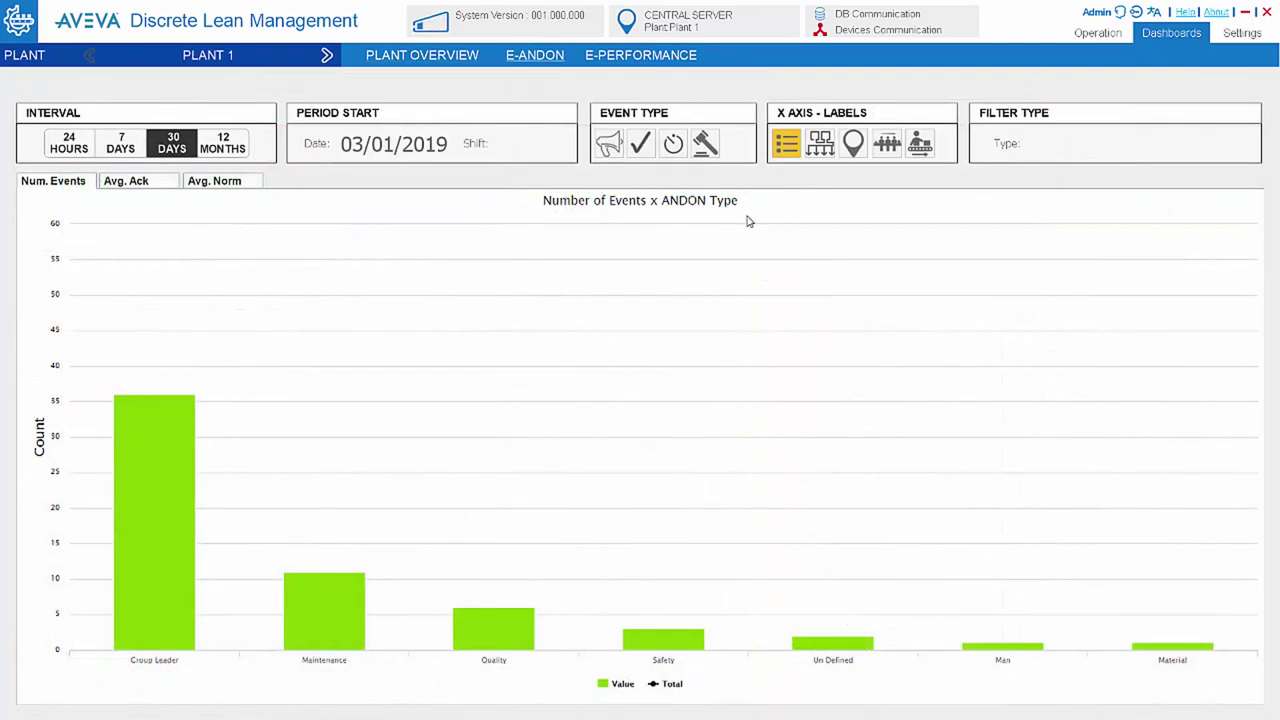
{"action": "left_click", "coordinate": [165, 183]}
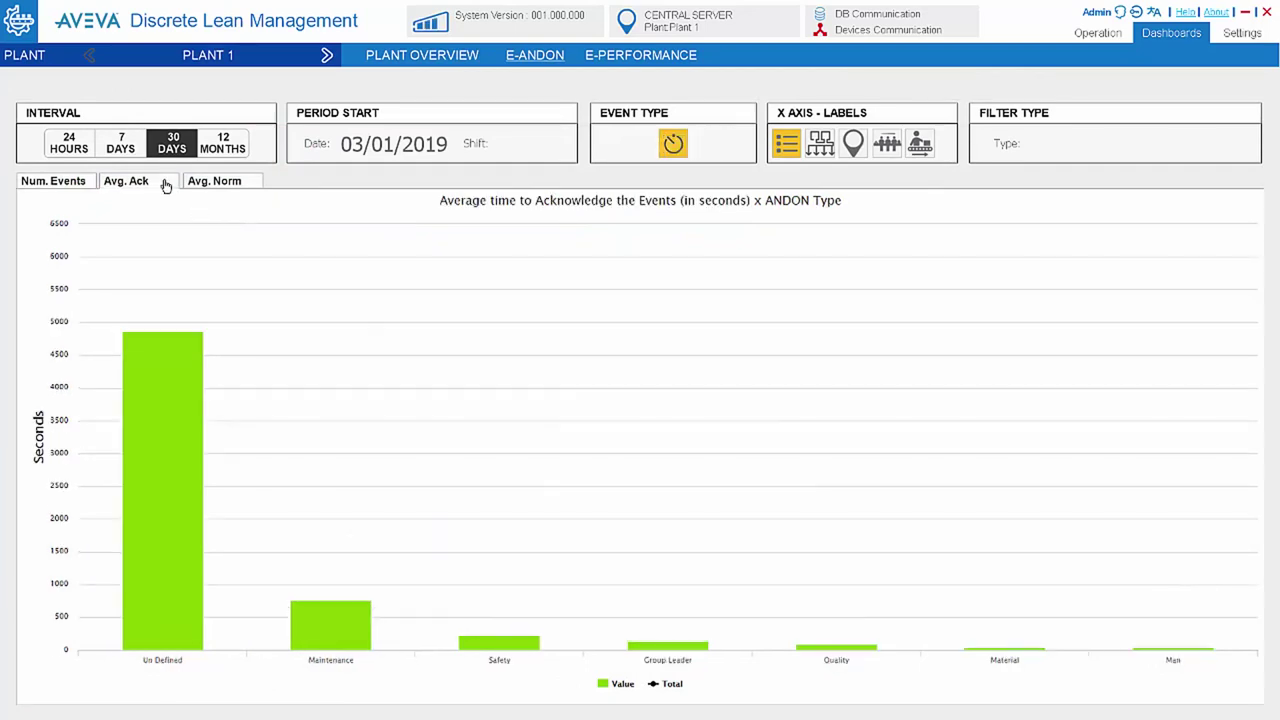
{"action": "left_click", "coordinate": [230, 186]}
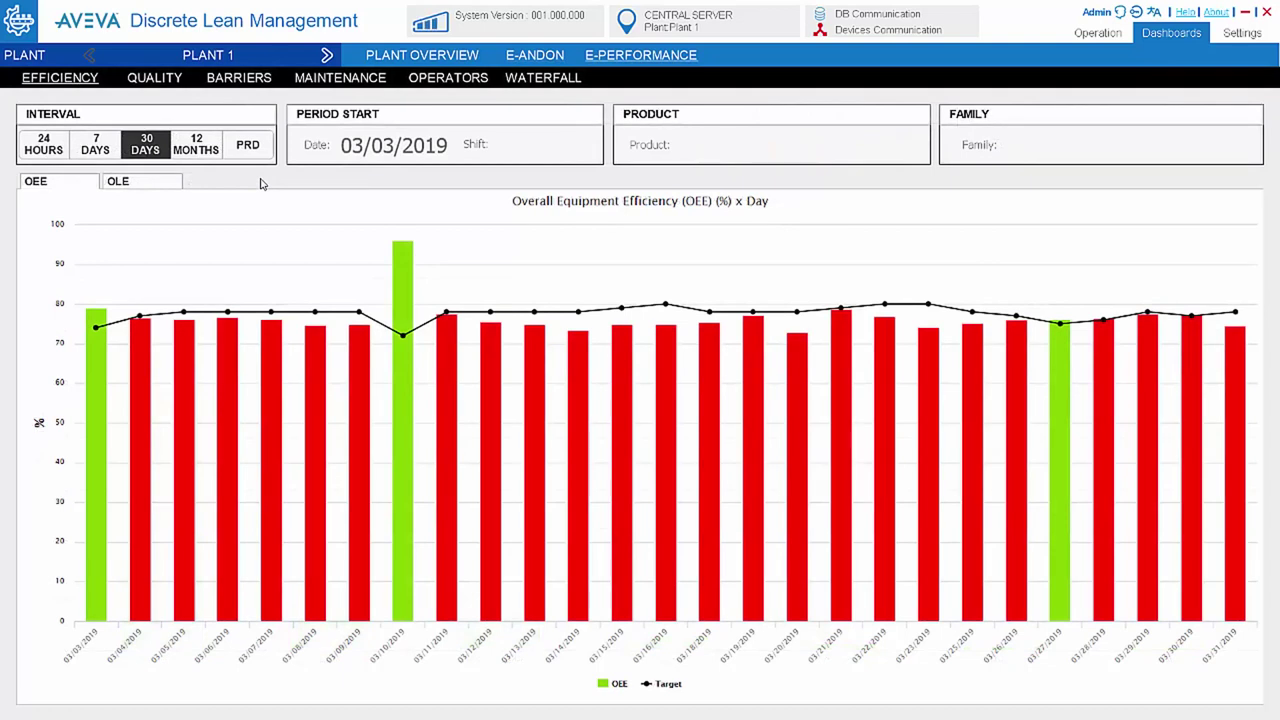
- Examine Plant 1's 30-day OLE, manufacturing defect rate, quality defect and downtime reason charts
{"action": "left_click", "coordinate": [169, 185]}
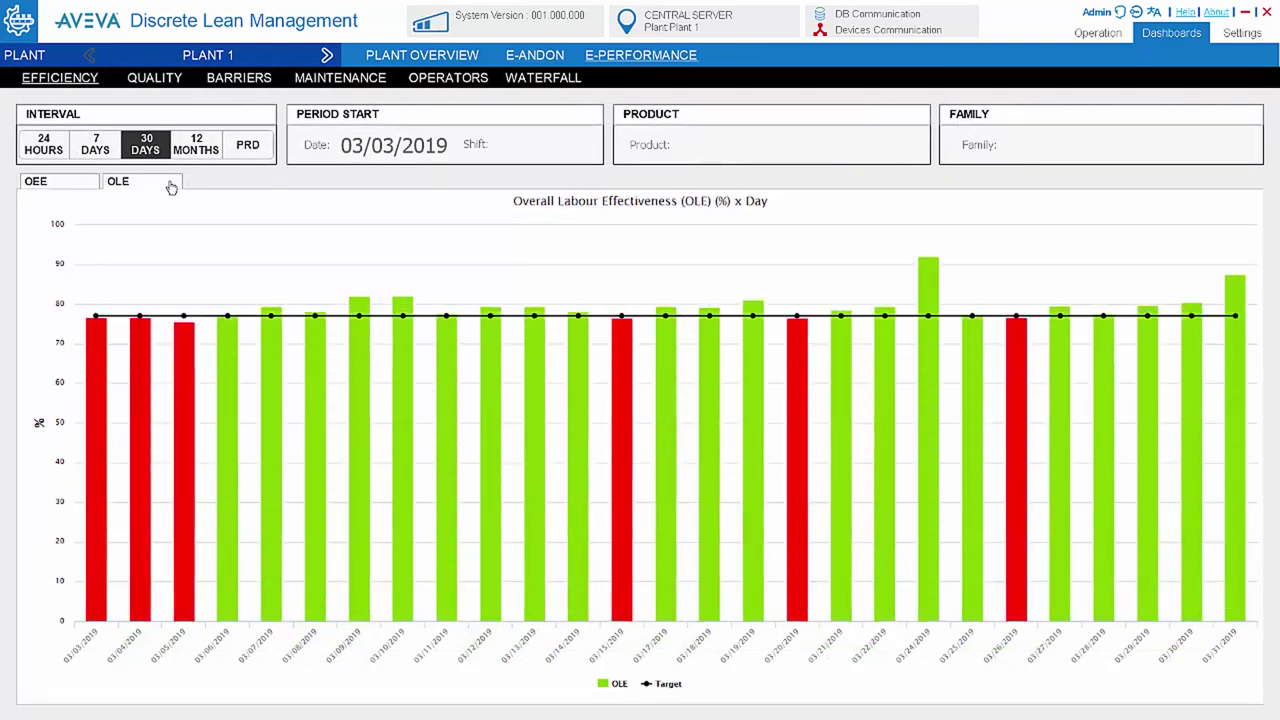
{"action": "left_click", "coordinate": [161, 85]}
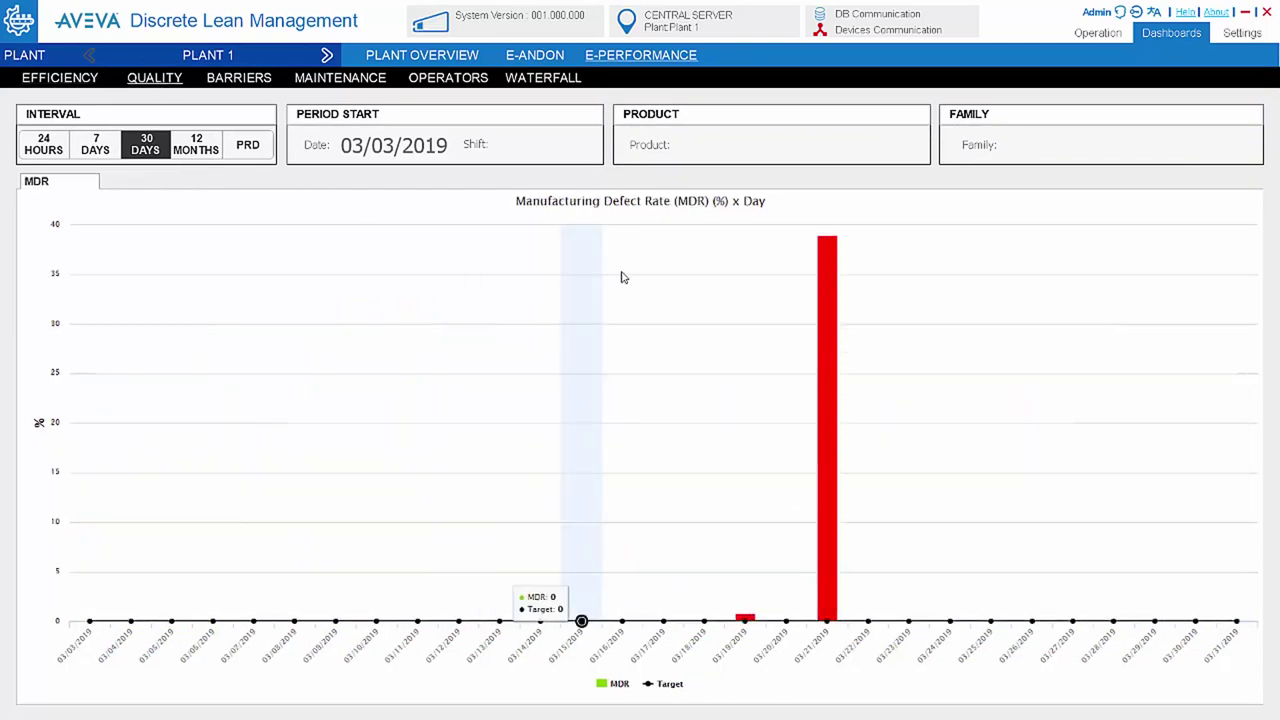
{"action": "left_click", "coordinate": [260, 84]}
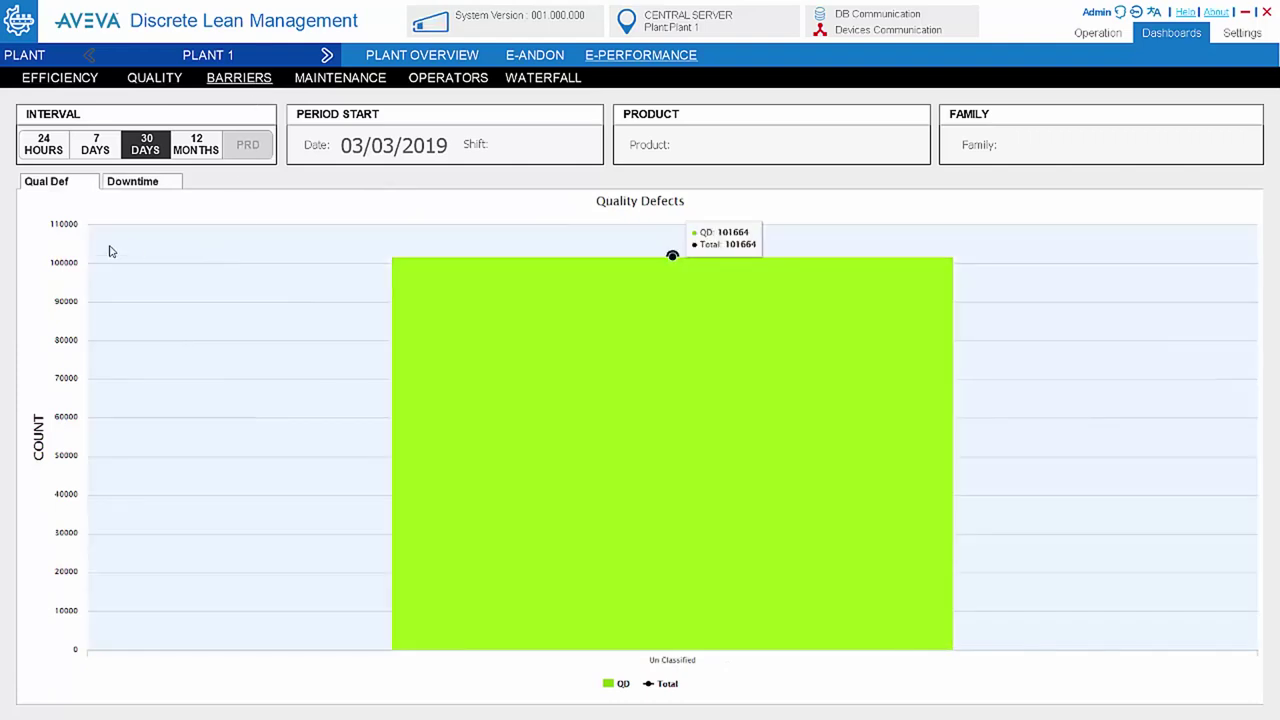
{"action": "left_click", "coordinate": [140, 186]}
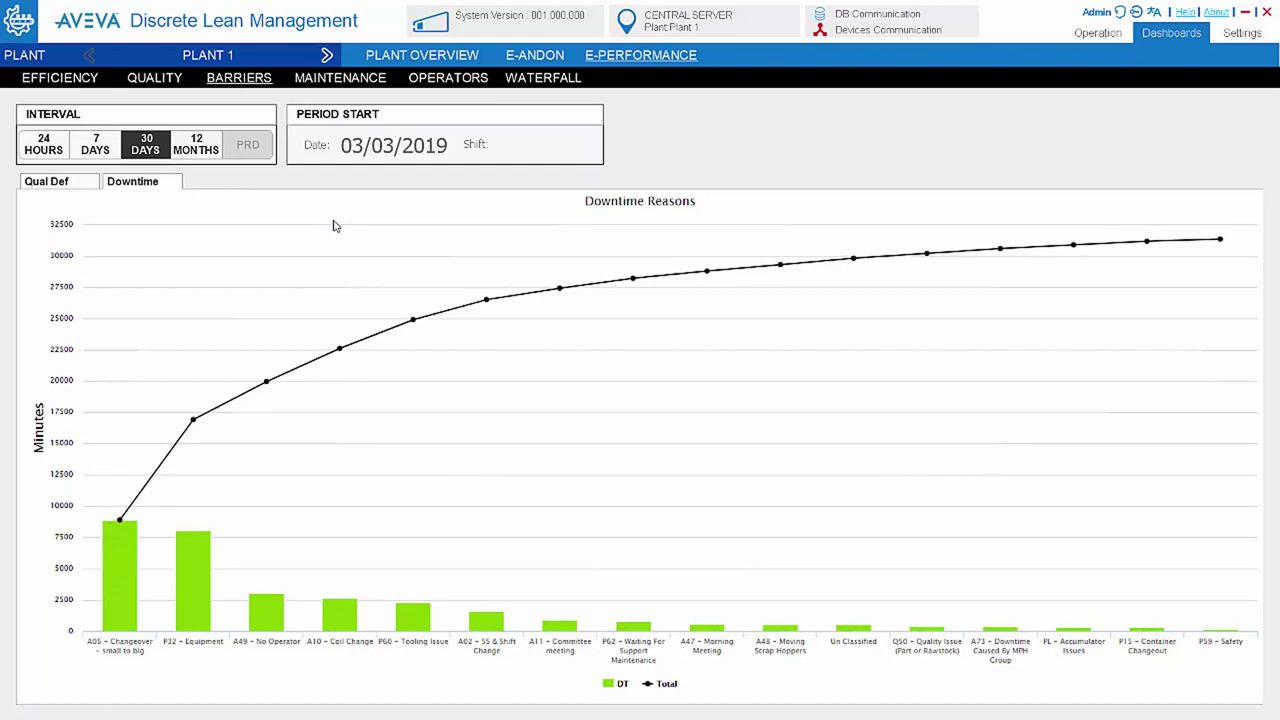
- Examine Plant 1's MTBF and MTTR maintenance charts and the automatic and manual waterfall charts
{"action": "left_click", "coordinate": [350, 88]}
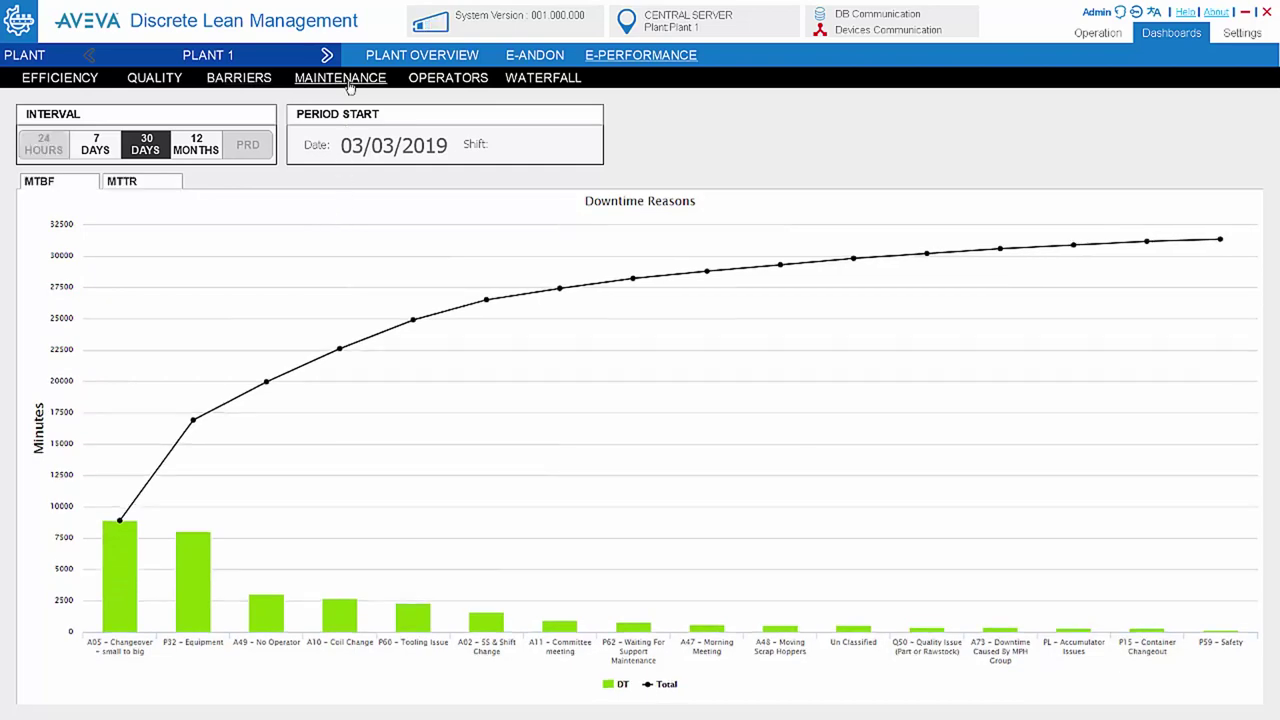
{"action": "left_click", "coordinate": [127, 186]}
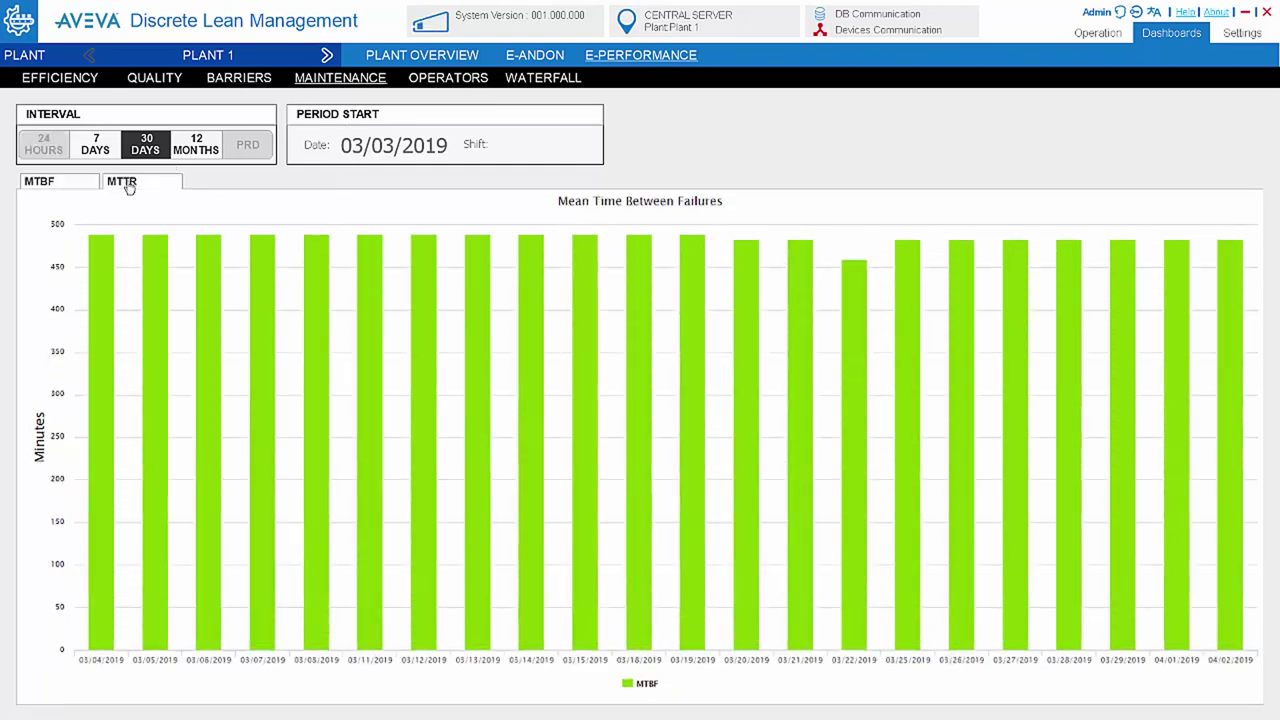
{"action": "left_click", "coordinate": [528, 84]}
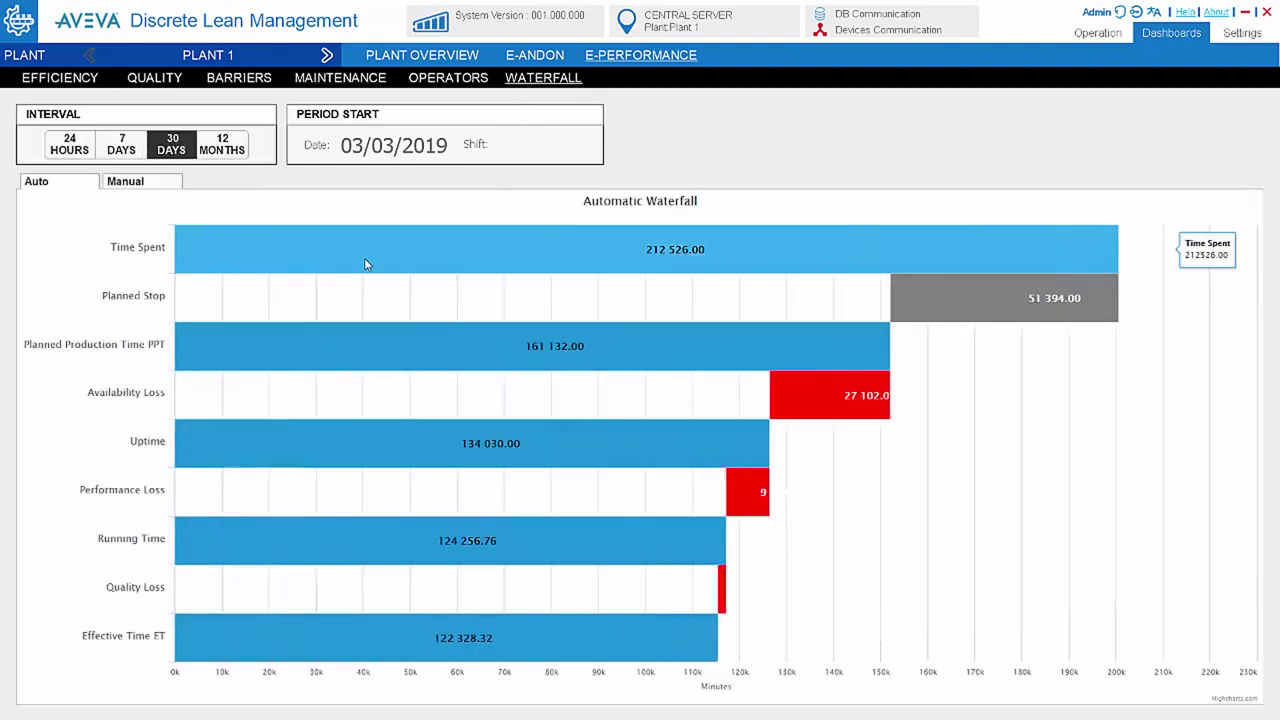
{"action": "left_click", "coordinate": [155, 187]}
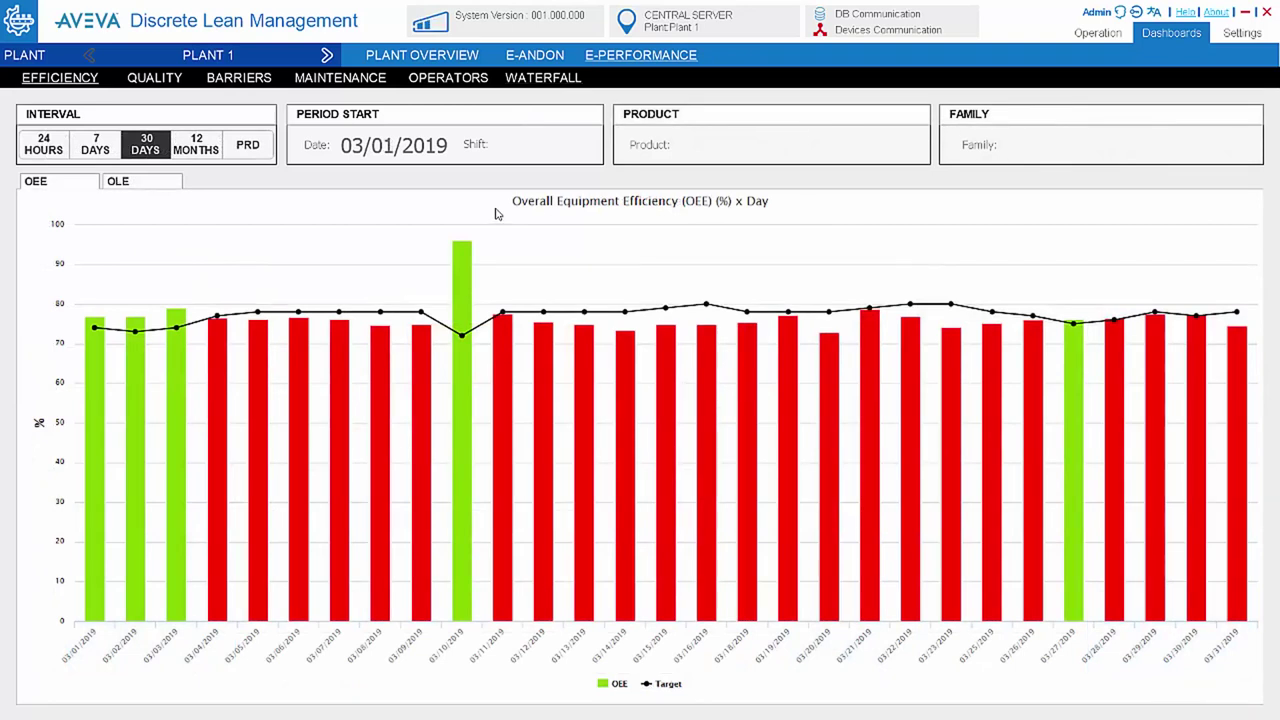
- Drill down from the daily OEE chart to the hours of 03/11/2019 and look through the detailed production records
{"action": "left_click", "coordinate": [502, 345]}
{"action": "left_click", "coordinate": [502, 345]}
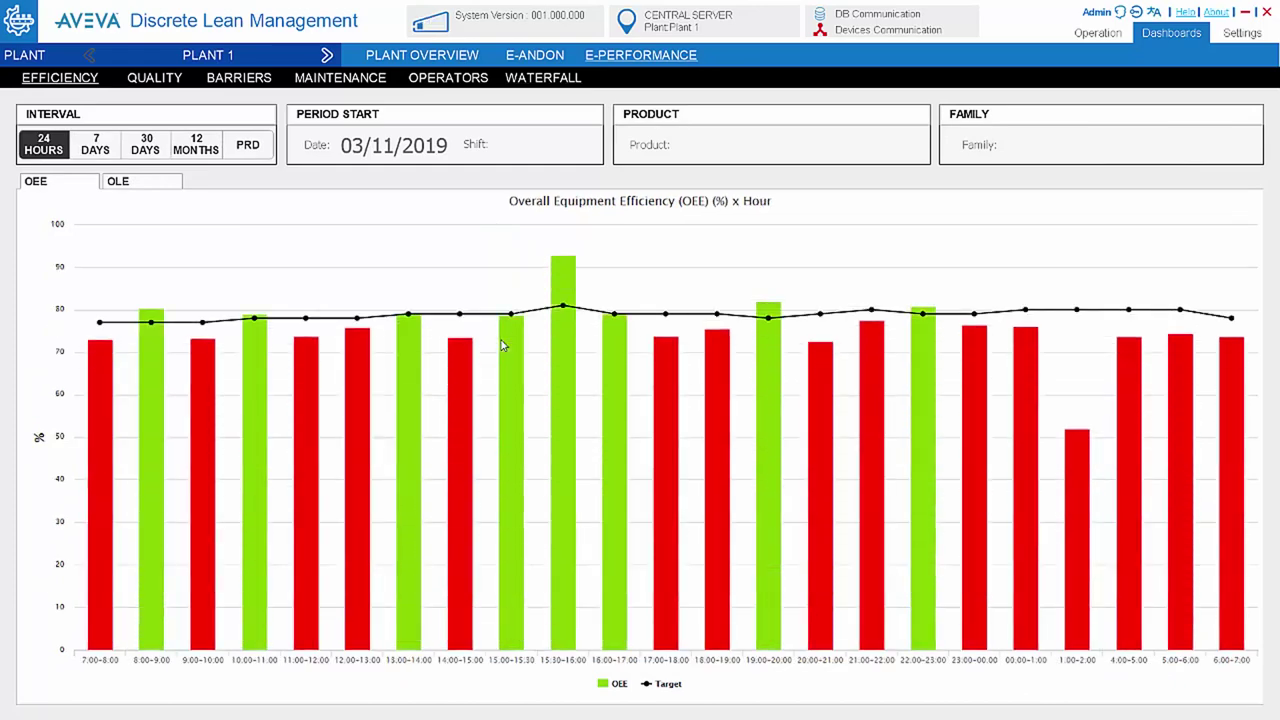
{"action": "left_click", "coordinate": [460, 368]}
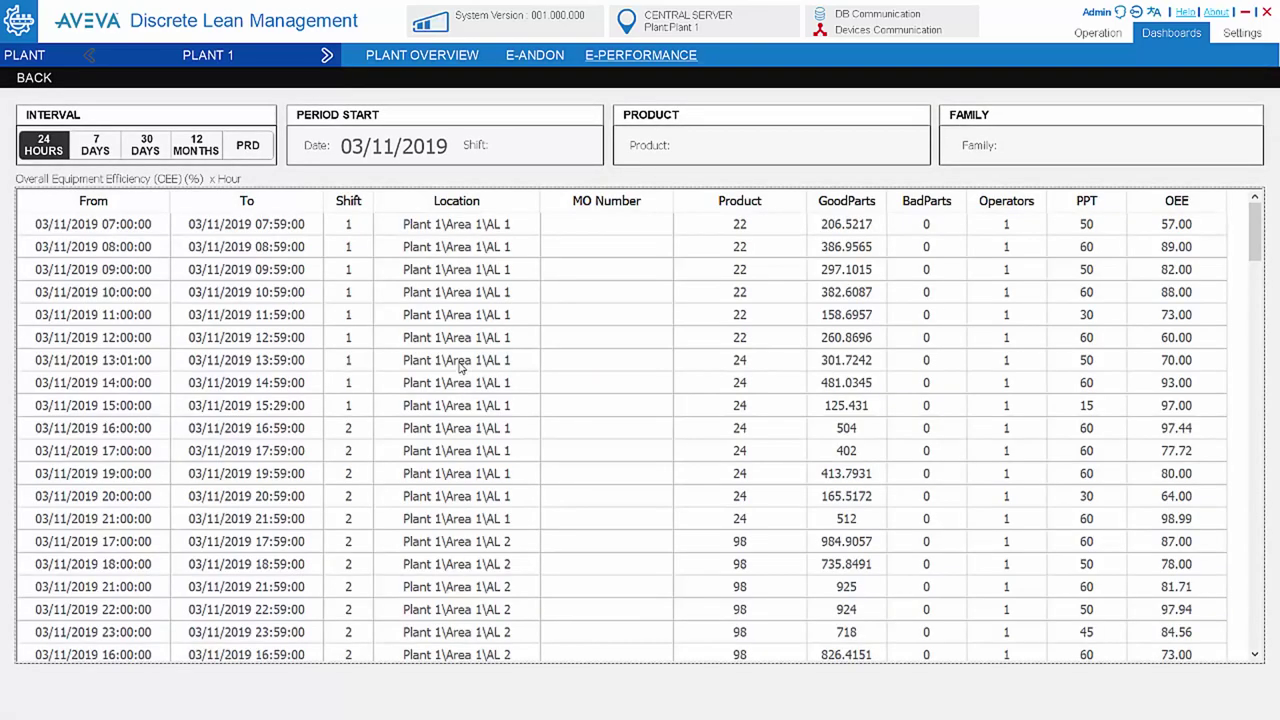
{"action": "scroll", "coordinate": [842, 395], "scroll_direction": "down", "scroll_amount": 6}
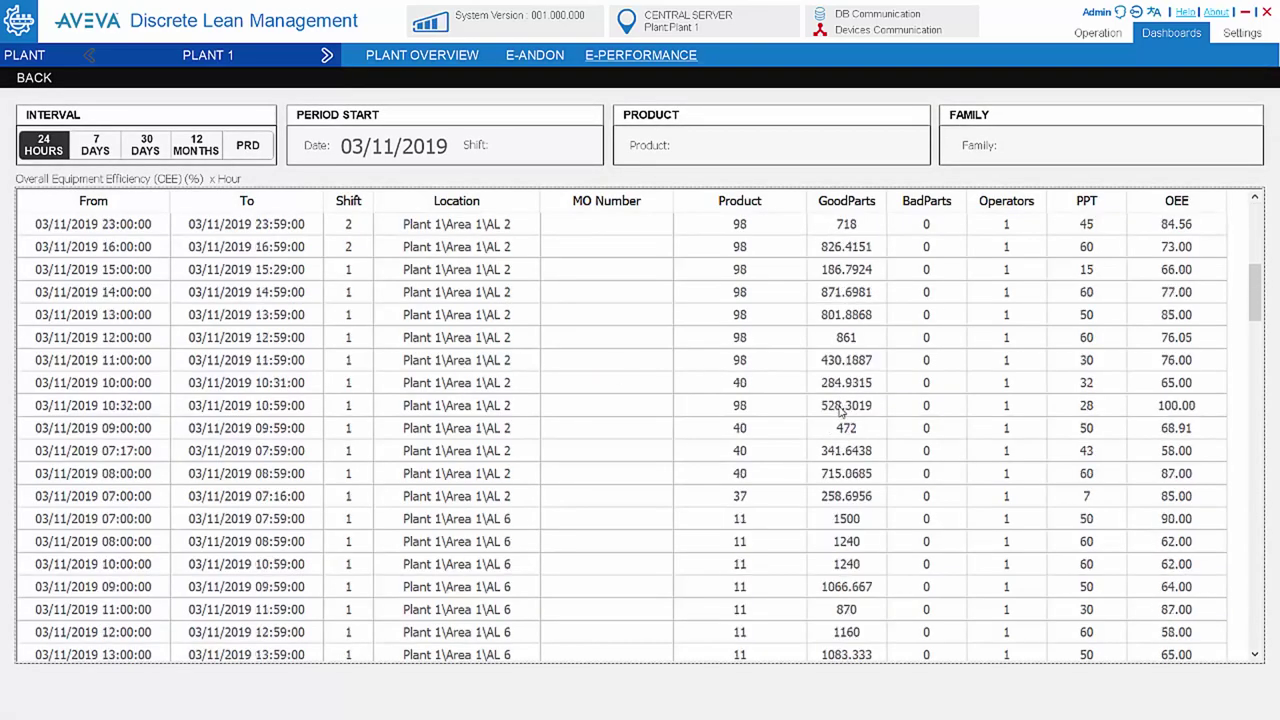
- Look through more of the hourly production records for 03/11/2019 and browse the available interface languages
{"action": "scroll", "coordinate": [842, 410], "scroll_direction": "down", "scroll_amount": 3}
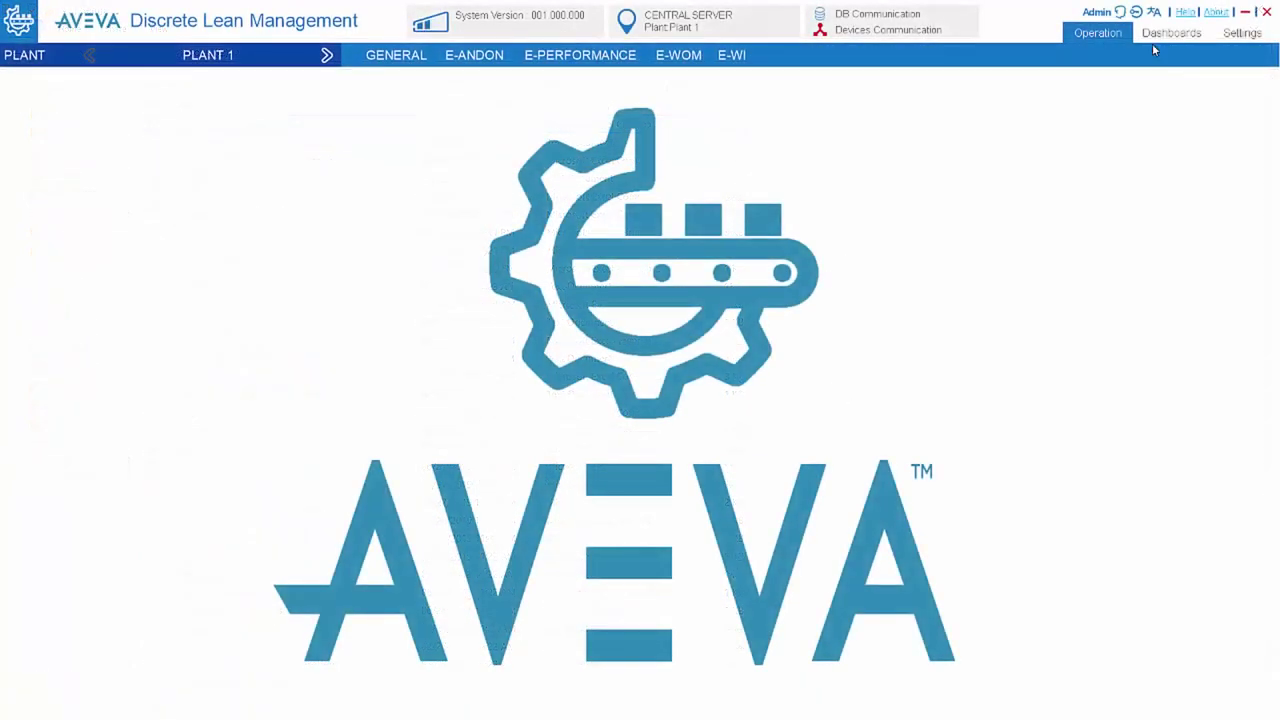
{"action": "left_click", "coordinate": [1150, 10]}
{"action": "left_click", "coordinate": [777, 398]}
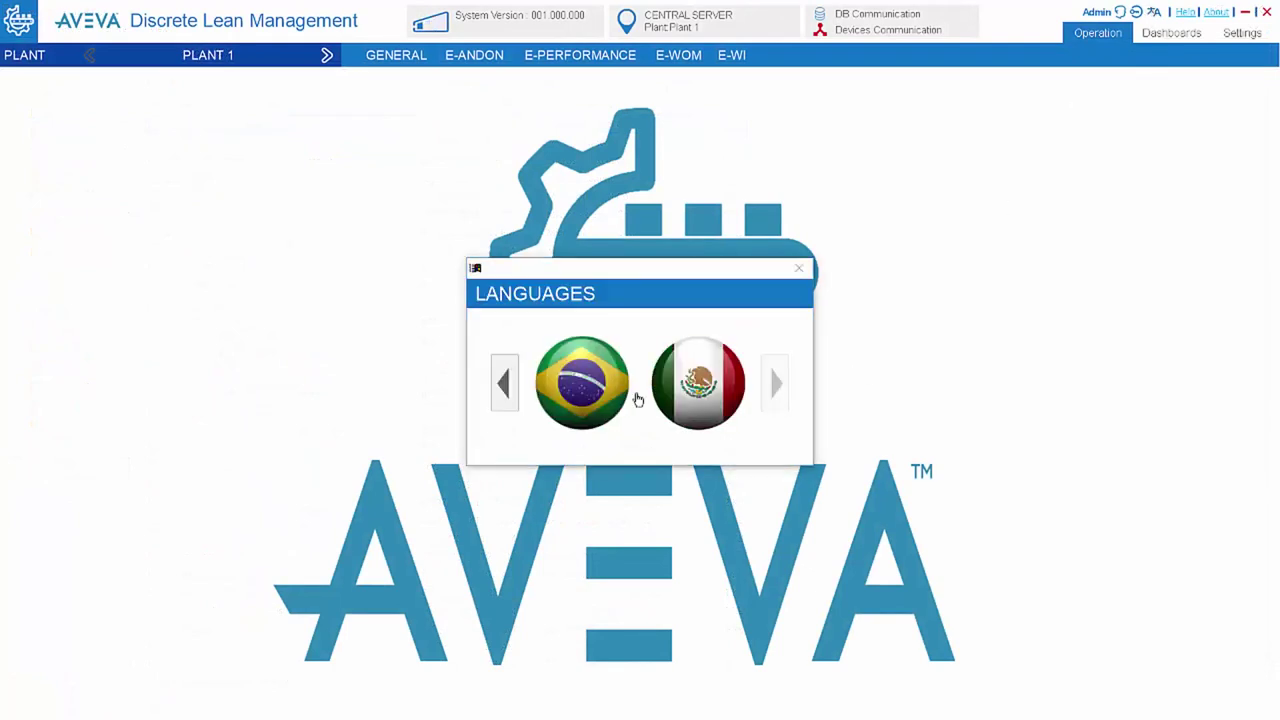
{"action": "left_click", "coordinate": [507, 388]}
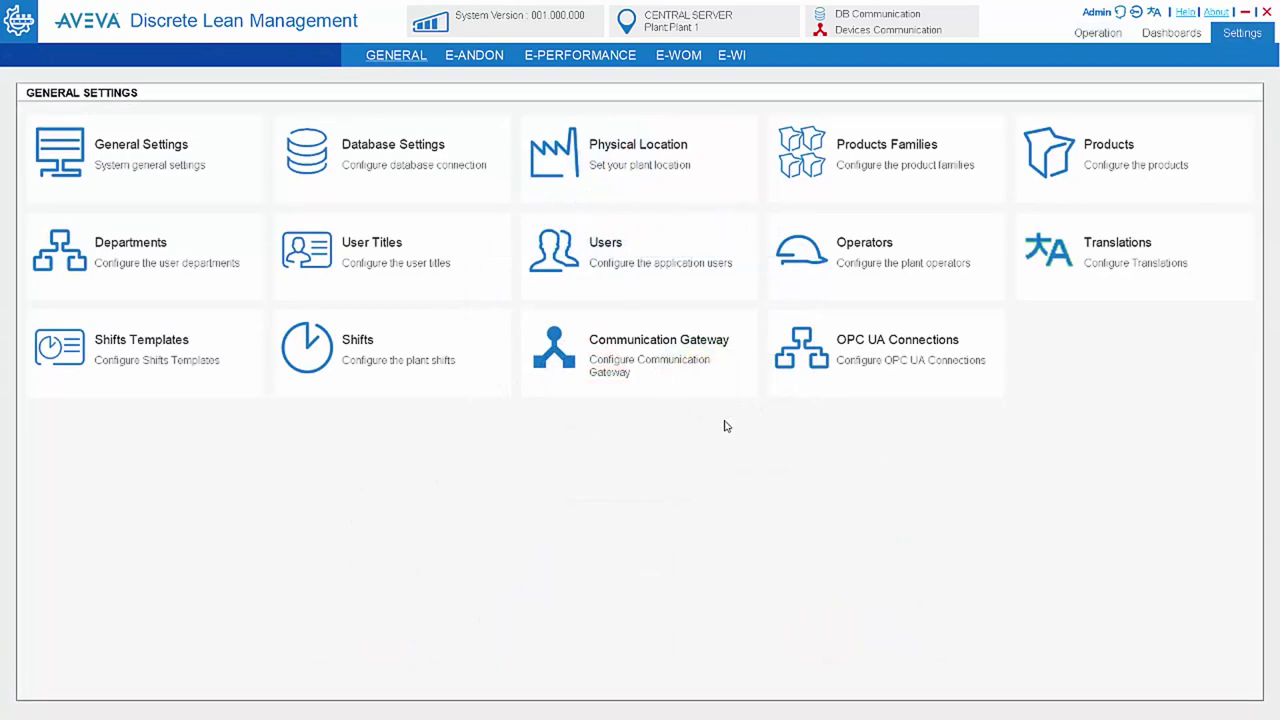
- Examine the physical location settings for Plant 1 and view the information on its additional locations
{"action": "left_click", "coordinate": [675, 190]}
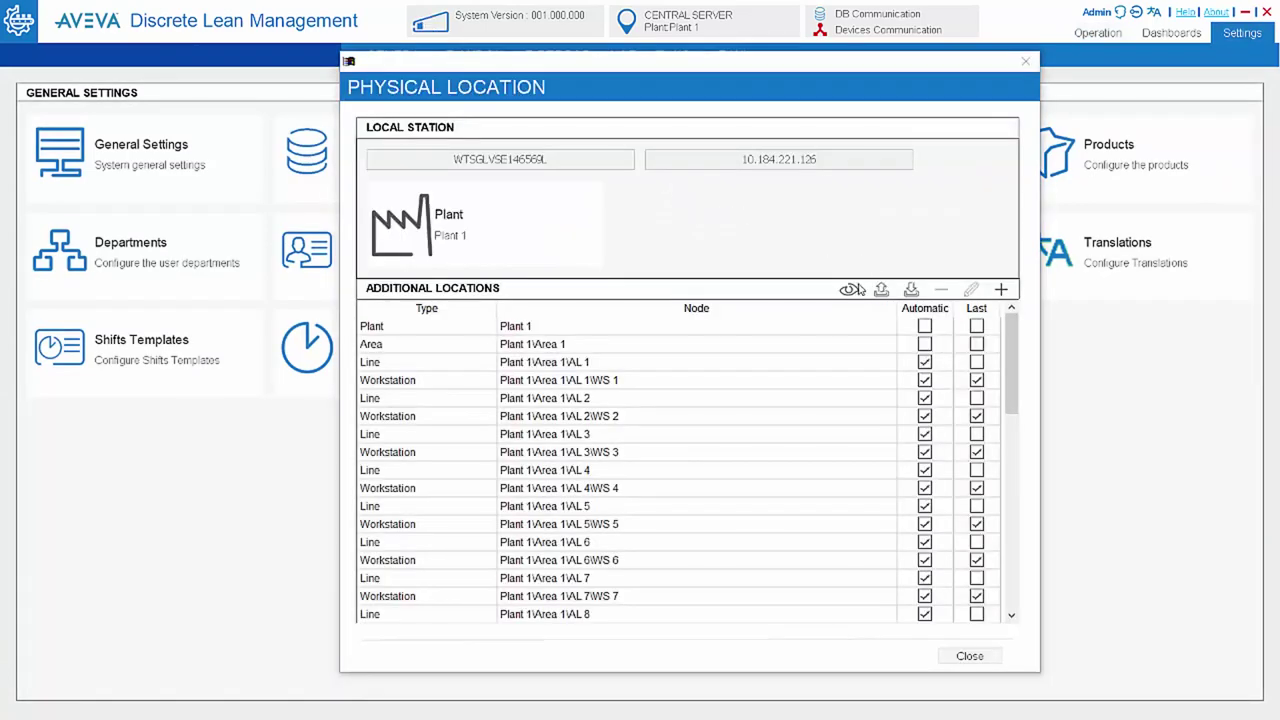
{"action": "left_click", "coordinate": [850, 290]}
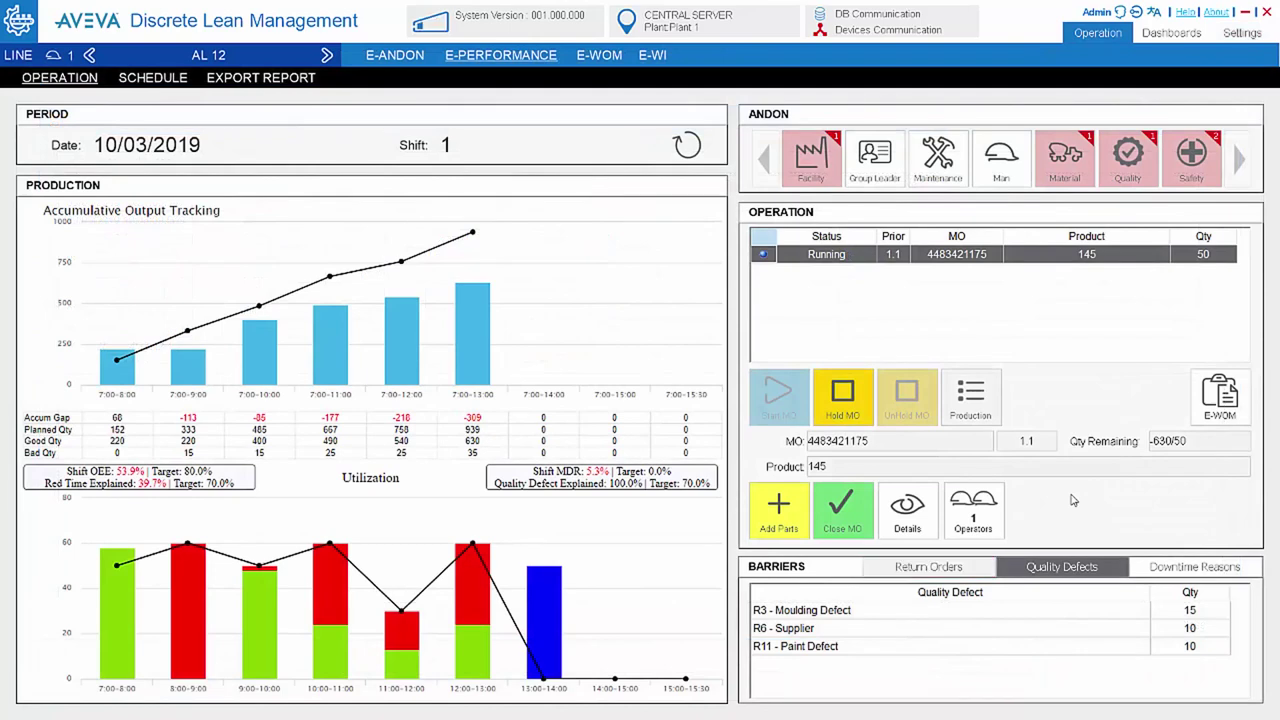
- View the AL 12 production record details for 10/03/2019 and examine the event log of production changes
{"action": "left_click", "coordinate": [907, 508]}
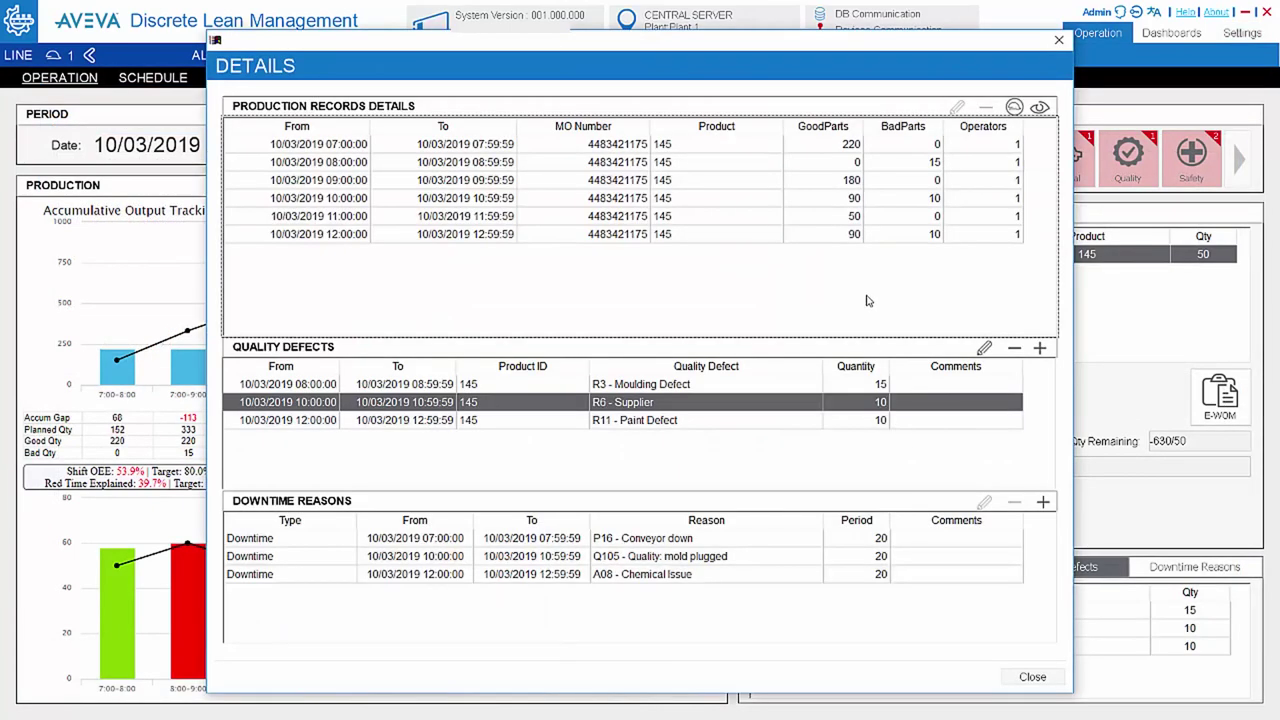
{"action": "left_click", "coordinate": [1040, 107]}
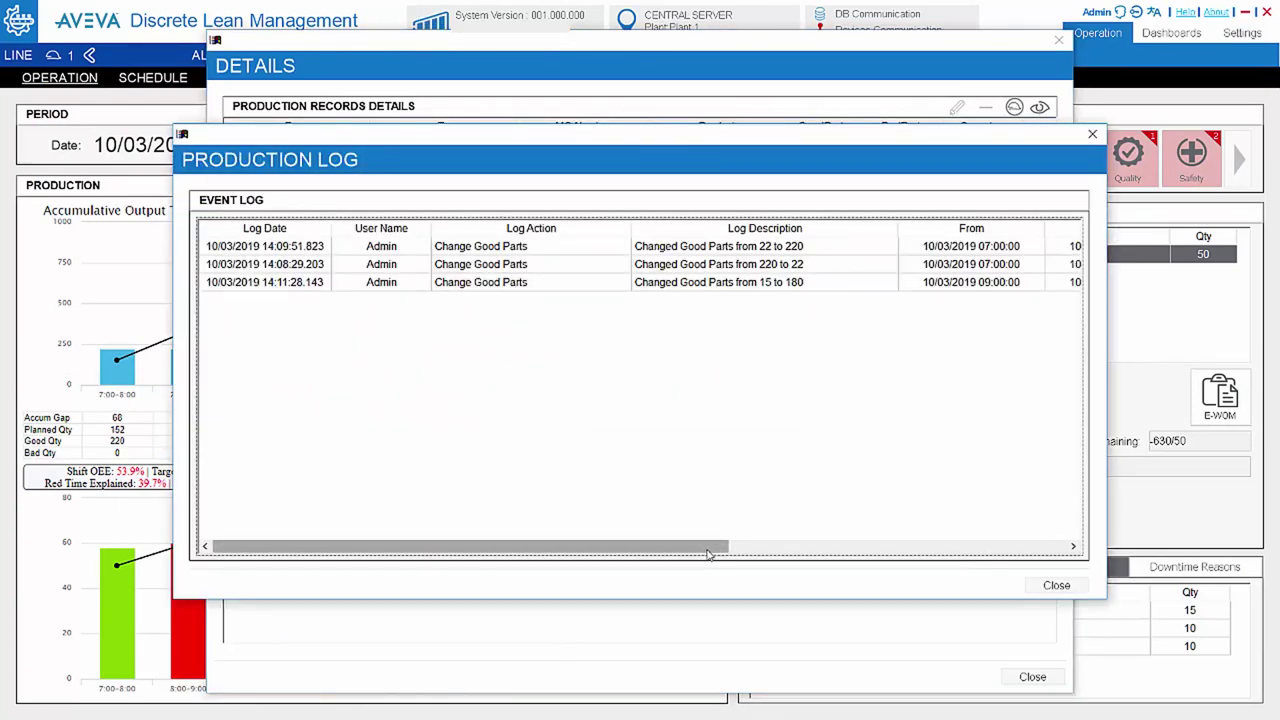
{"action": "left_click_drag", "start_coordinate": [709, 548], "coordinate": [612, 546]}
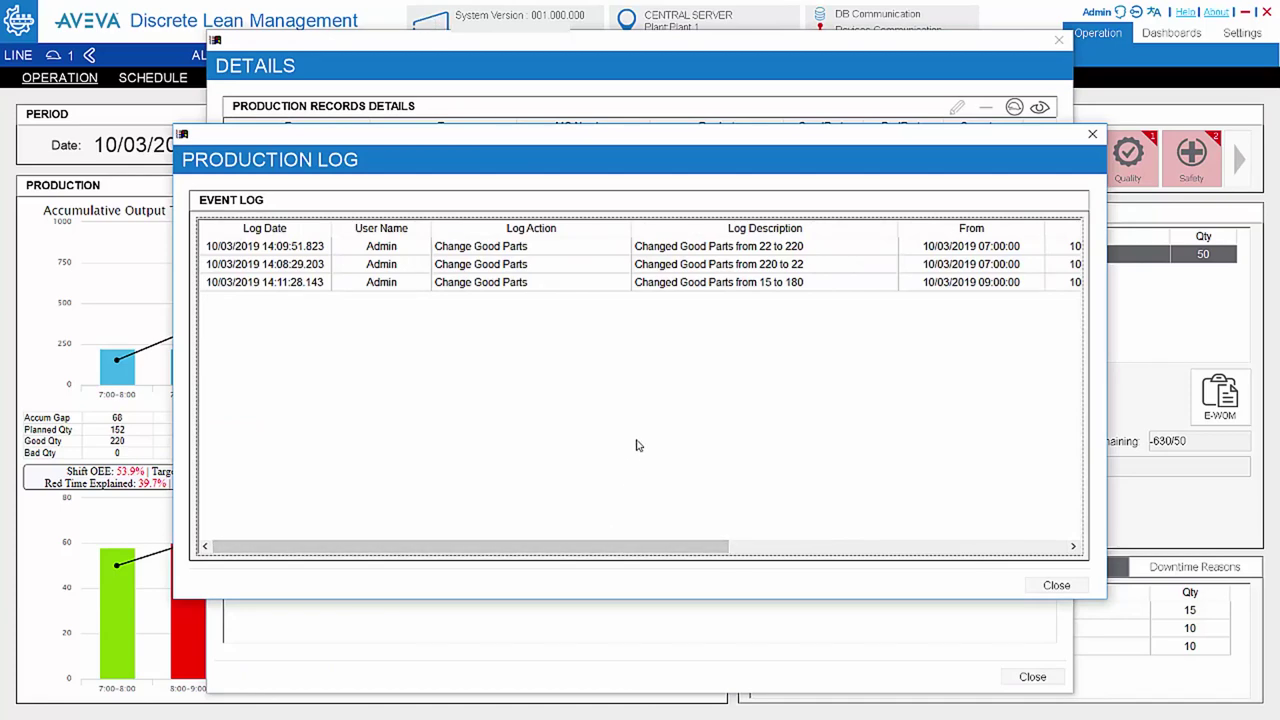